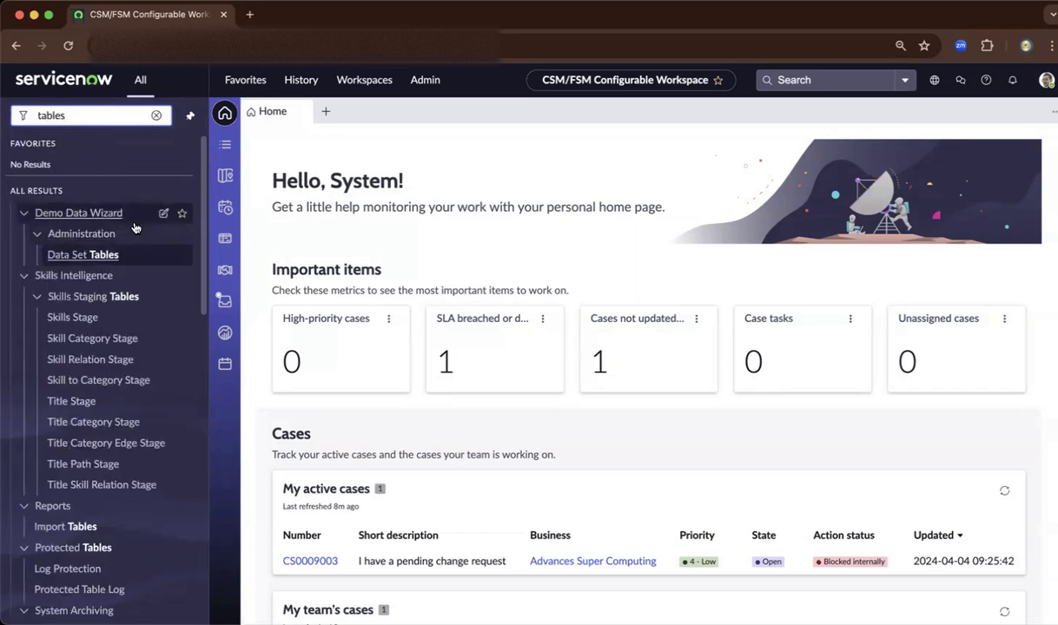
Open the Tables list under System Definition from the navigation results for tables
{"action": "scroll", "coordinate": [135, 232], "scroll_direction": "down", "scroll_amount": 5}
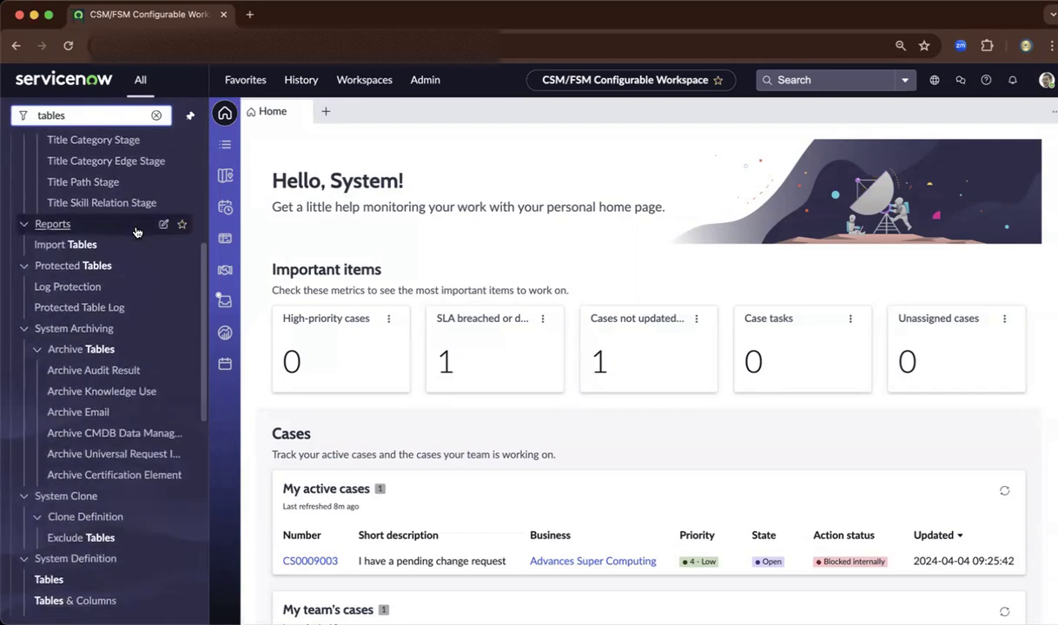
{"action": "scroll", "coordinate": [136, 232], "scroll_direction": "down", "scroll_amount": 4}
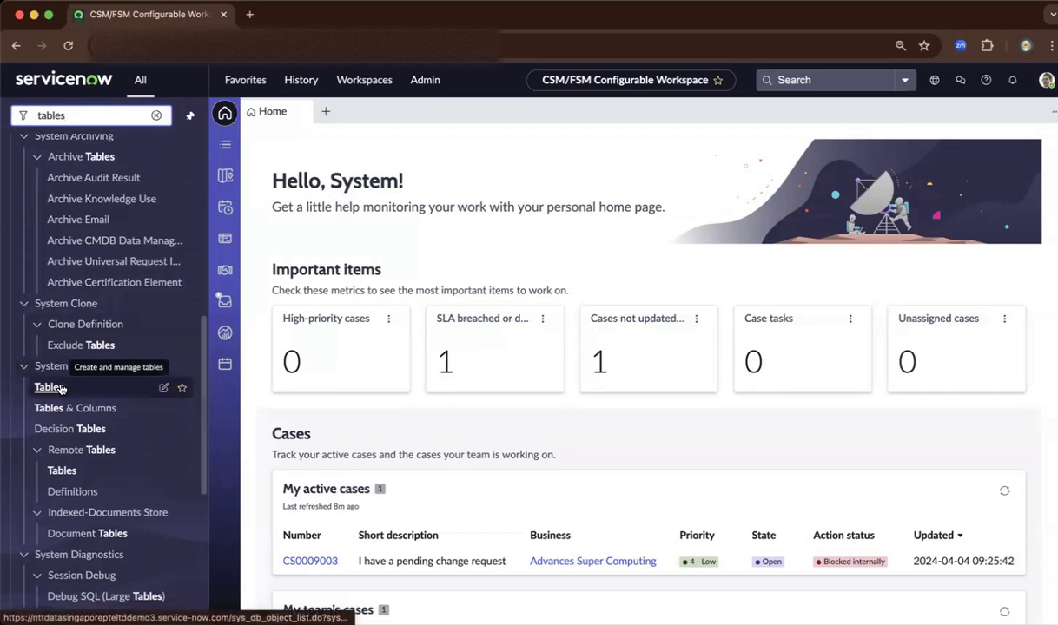
{"action": "left_click", "coordinate": [61, 389]}
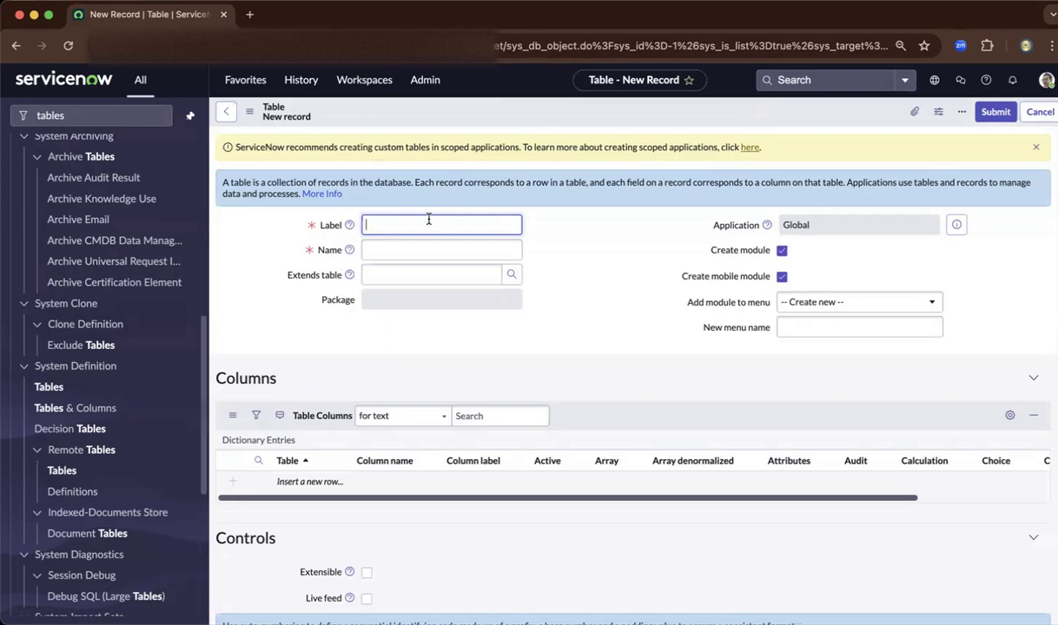
Label the new table Theaters, with the name u_theaters, and make it extend the base Task table (task)
{"action": "type", "text": "Theaters"}
{"action": "left_click", "coordinate": [436, 246]}
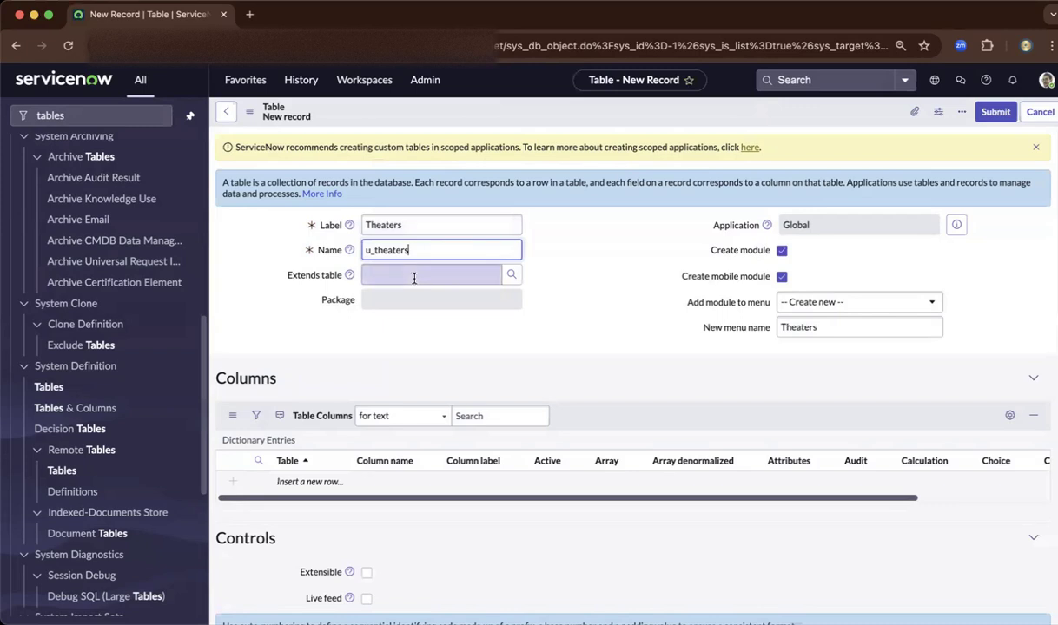
{"action": "left_click", "coordinate": [414, 276]}
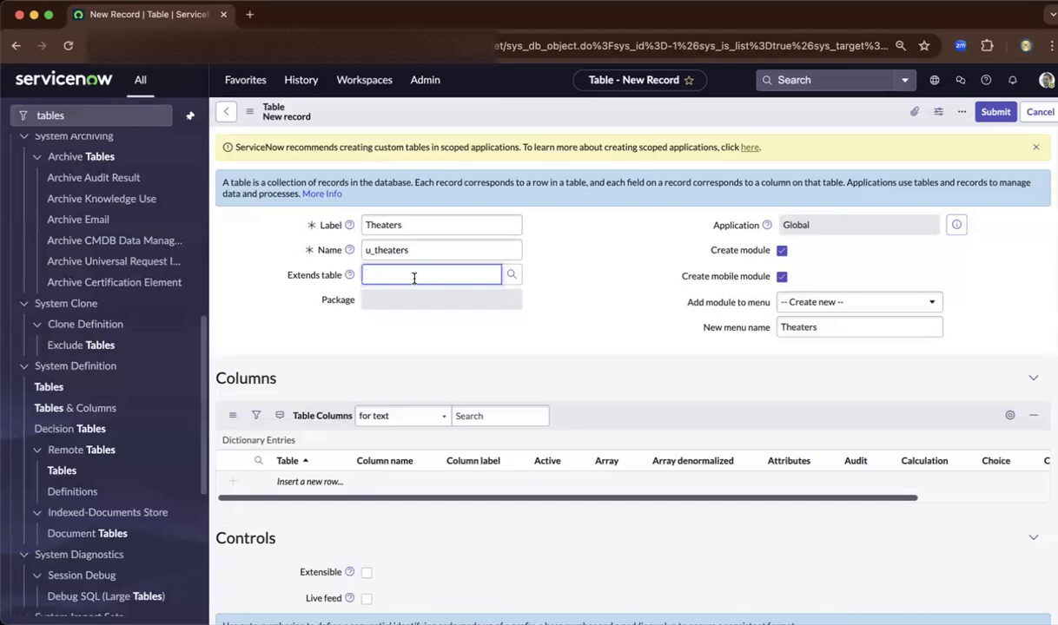
{"action": "type", "text": "task"}
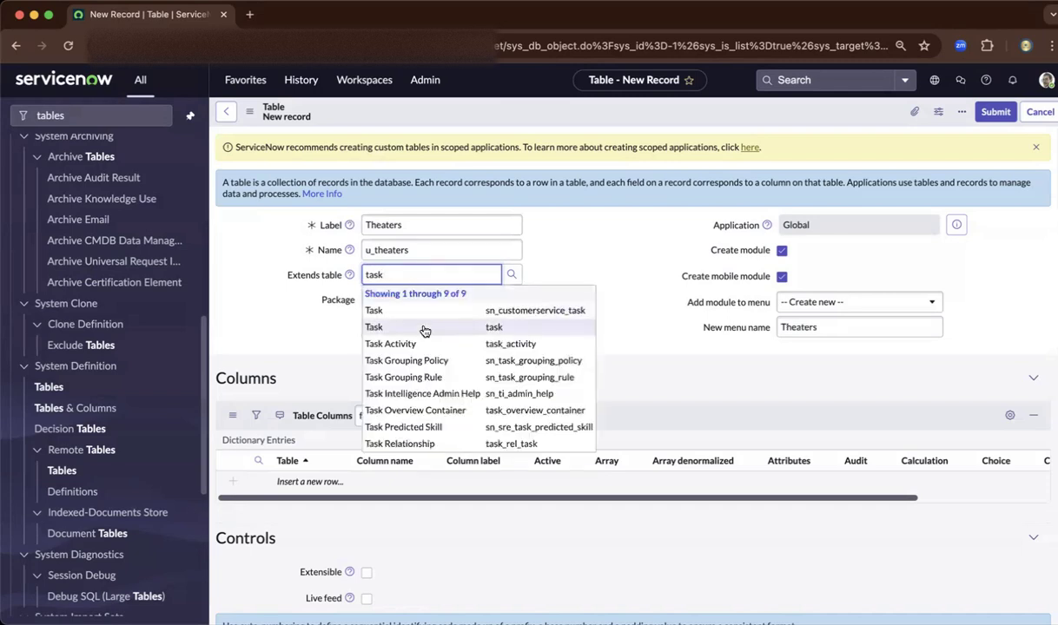
{"action": "left_click", "coordinate": [425, 329]}
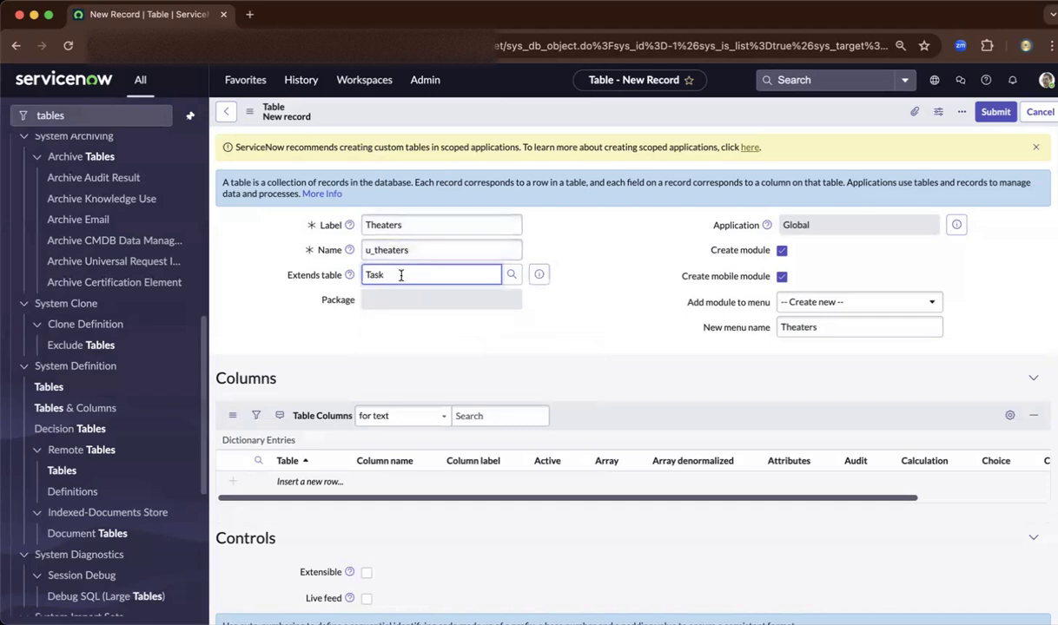
{"action": "left_click", "coordinate": [401, 321]}
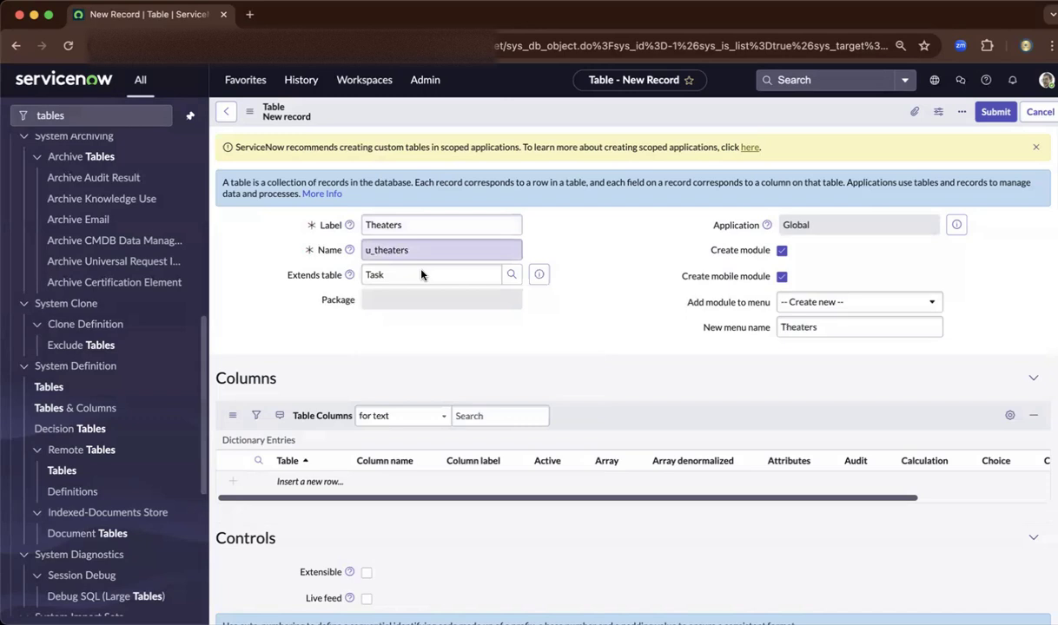
Save the new Theaters table record and stay on its form
{"action": "left_click_drag", "start_coordinate": [406, 275], "coordinate": [369, 266]}
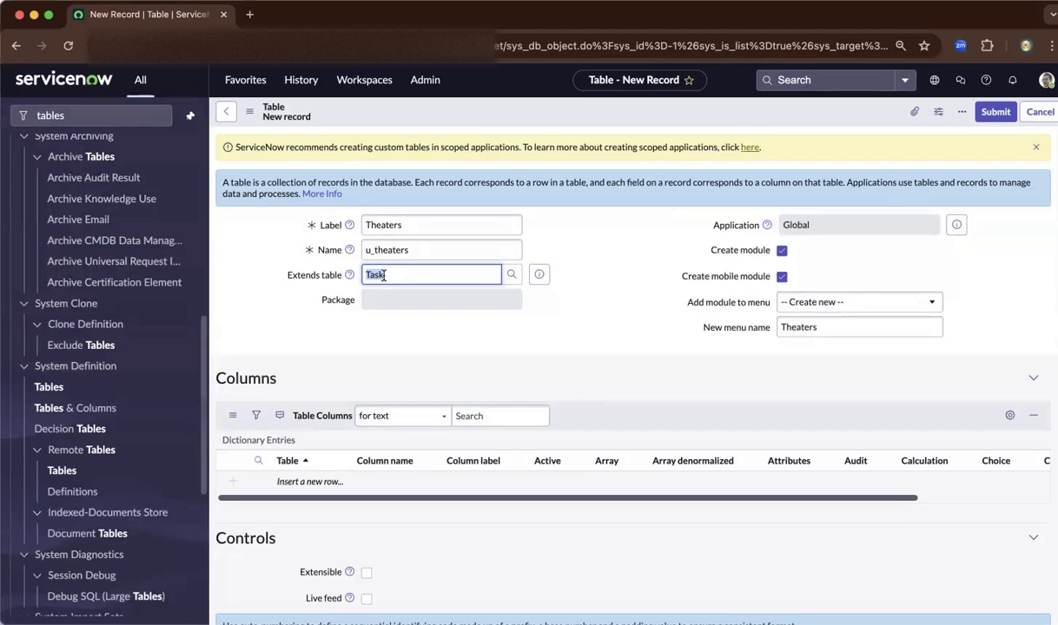
{"action": "left_click", "coordinate": [391, 274]}
{"action": "double_click", "coordinate": [391, 275]}
{"action": "right_click", "coordinate": [585, 108]}
{"action": "left_click", "coordinate": [599, 111]}
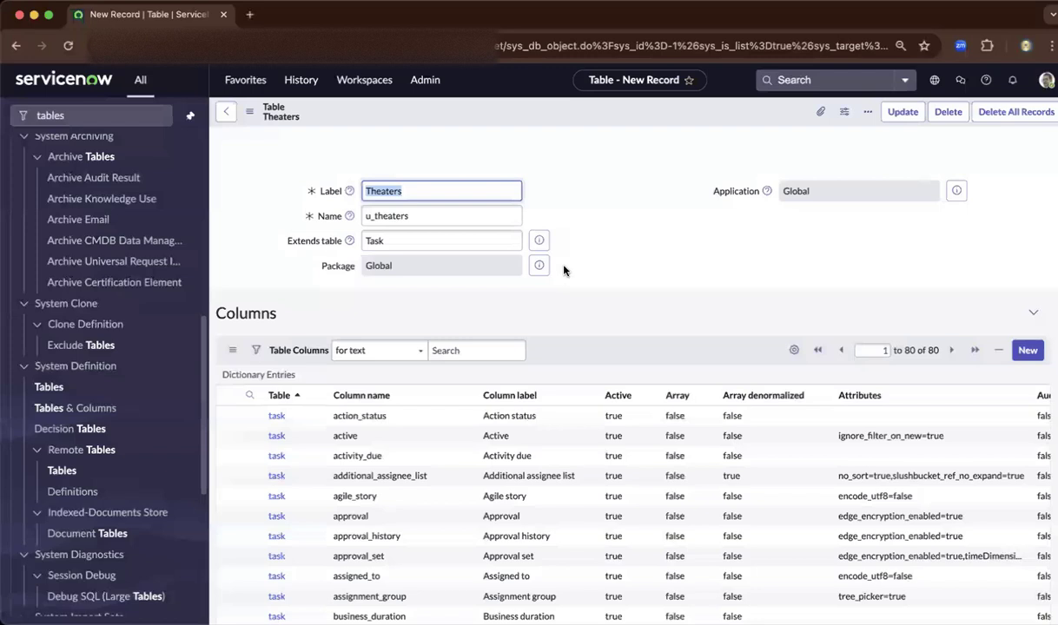
Examine the Theaters table's column entries from the first one down to the end of the list
{"action": "scroll", "coordinate": [563, 270], "scroll_direction": "down", "scroll_amount": 2}
{"action": "scroll", "coordinate": [563, 270], "scroll_direction": "down", "scroll_amount": 4}
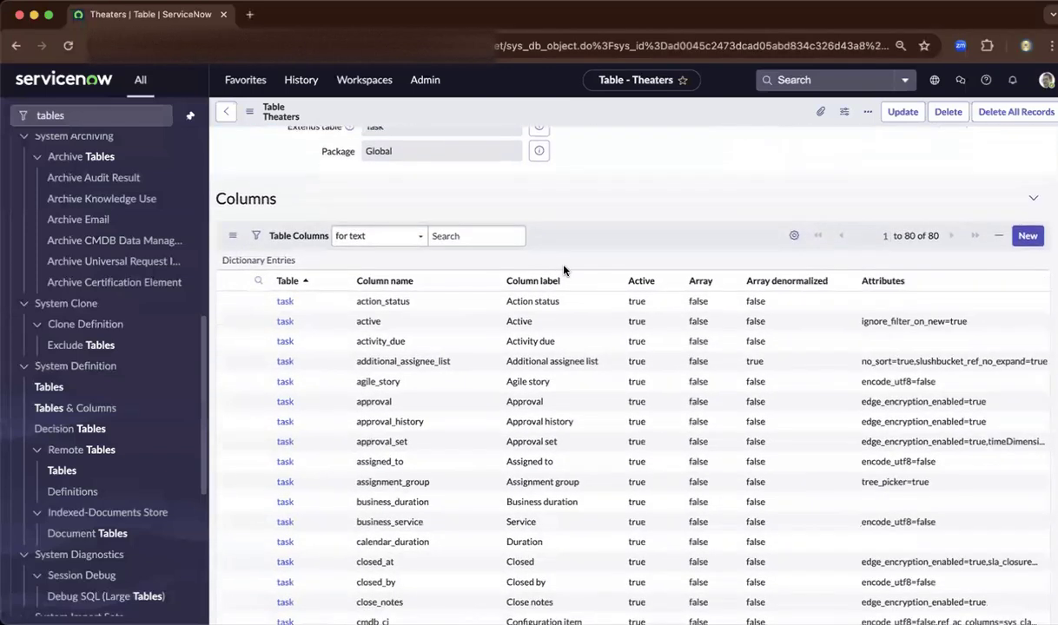
{"action": "scroll", "coordinate": [563, 271], "scroll_direction": "down", "scroll_amount": 9}
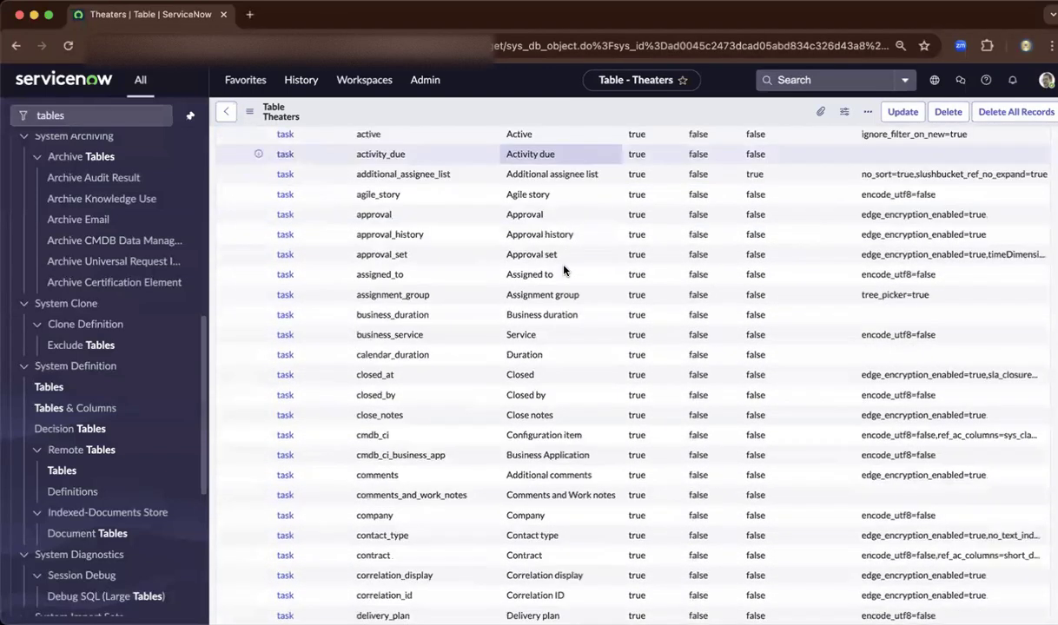
{"action": "scroll", "coordinate": [563, 270], "scroll_direction": "down", "scroll_amount": 6}
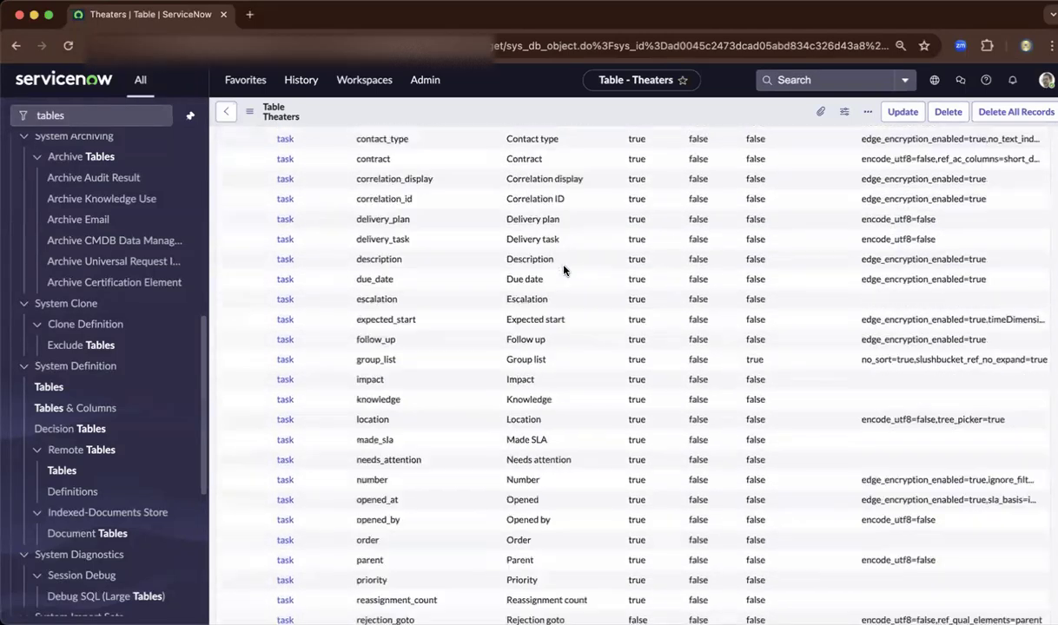
{"action": "scroll", "coordinate": [562, 271], "scroll_direction": "down", "scroll_amount": 14}
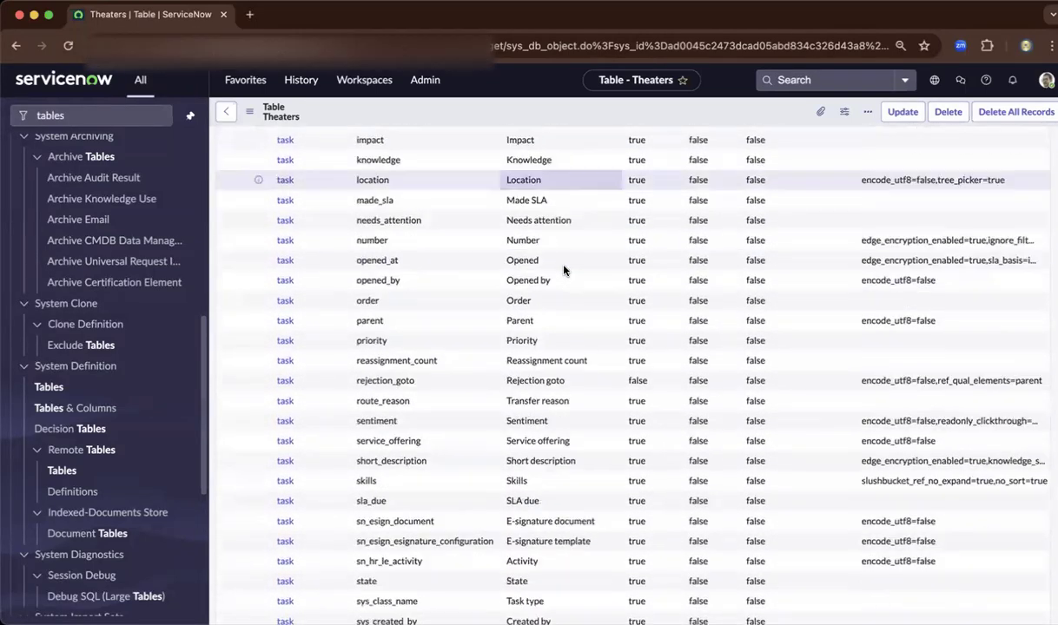
{"action": "scroll", "coordinate": [563, 270], "scroll_direction": "down", "scroll_amount": 10}
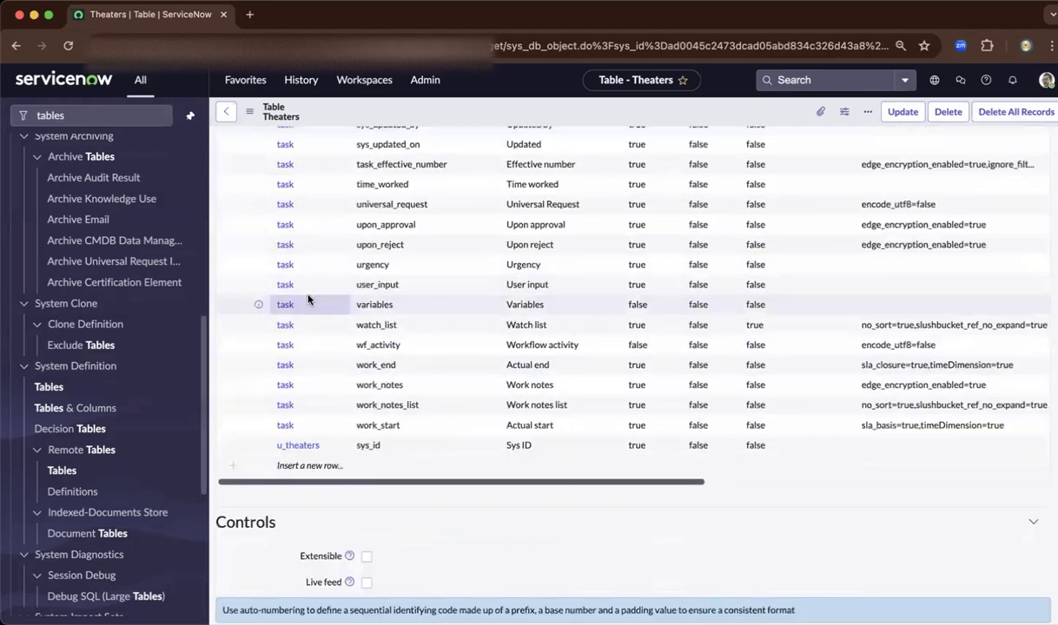
{"action": "left_click", "coordinate": [299, 467]}
{"action": "left_click", "coordinate": [300, 469]}
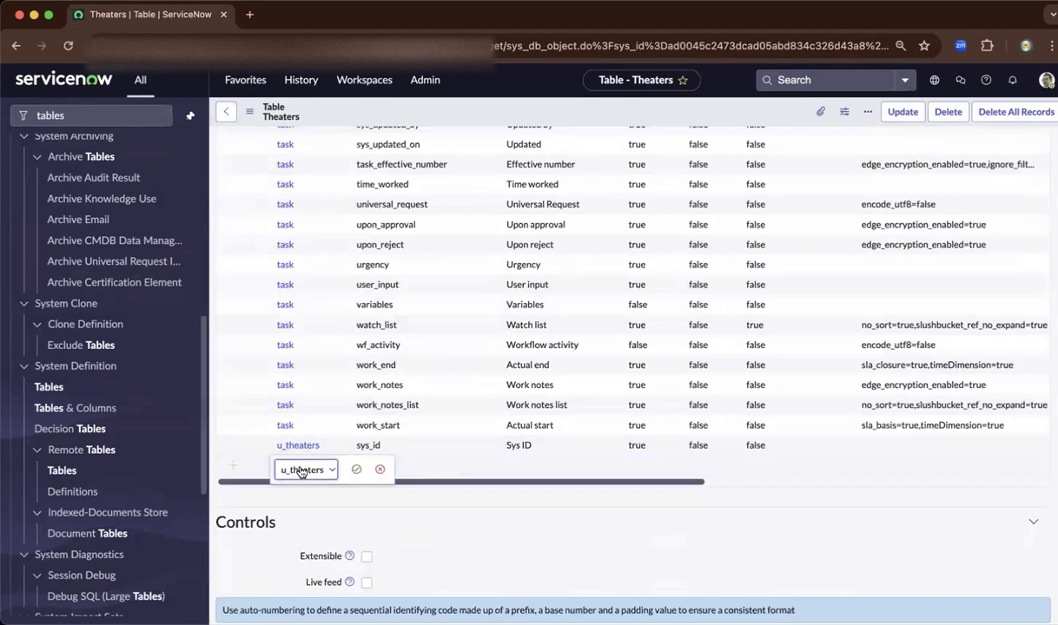
{"action": "double_click", "coordinate": [425, 472]}
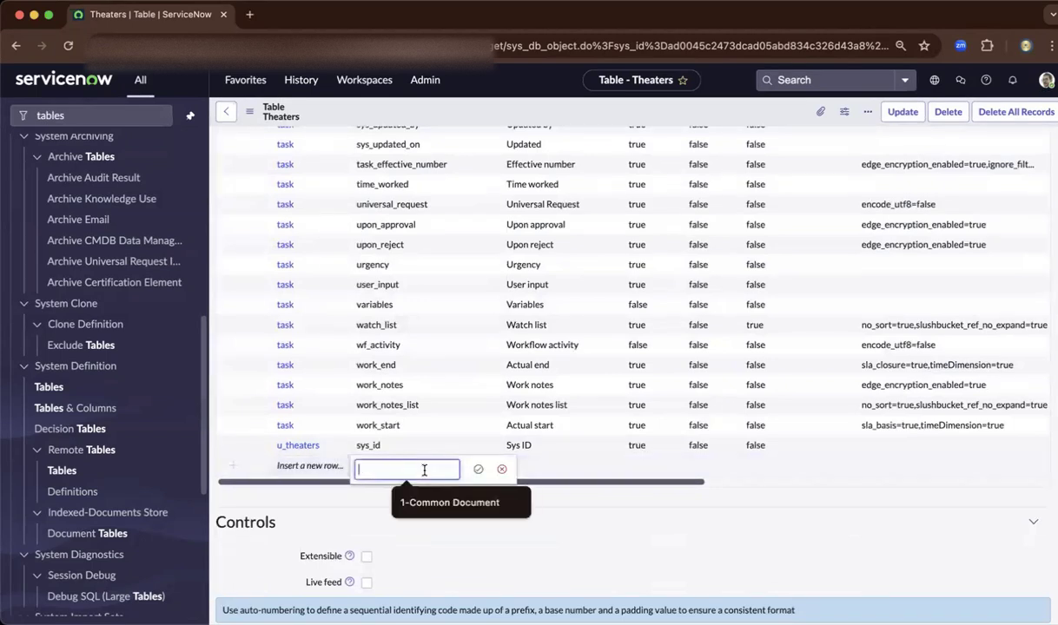
{"action": "left_click", "coordinate": [329, 467]}
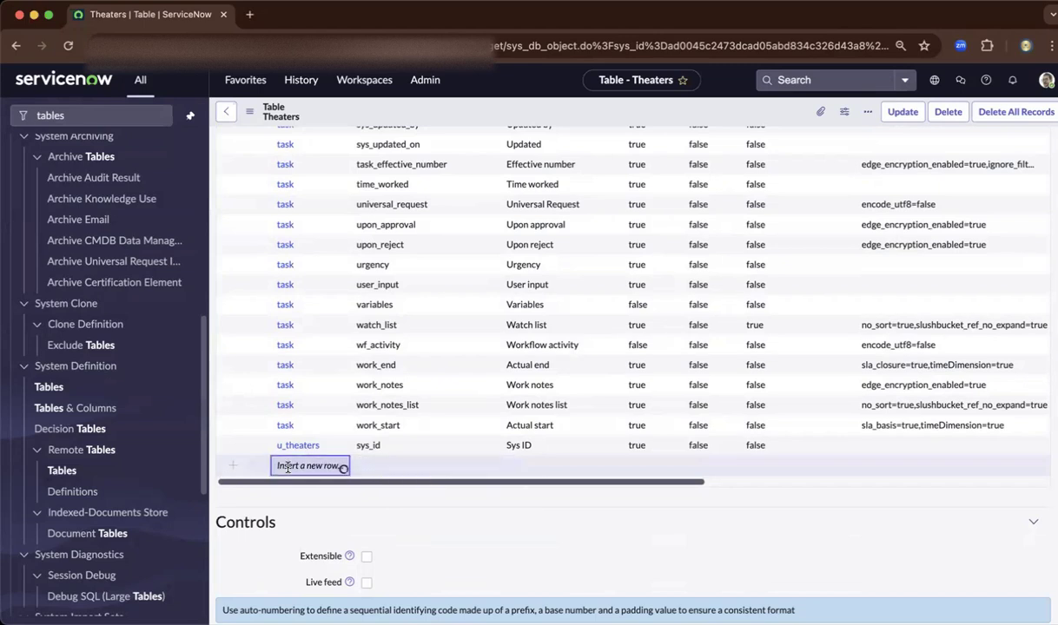
{"action": "left_click", "coordinate": [289, 470]}
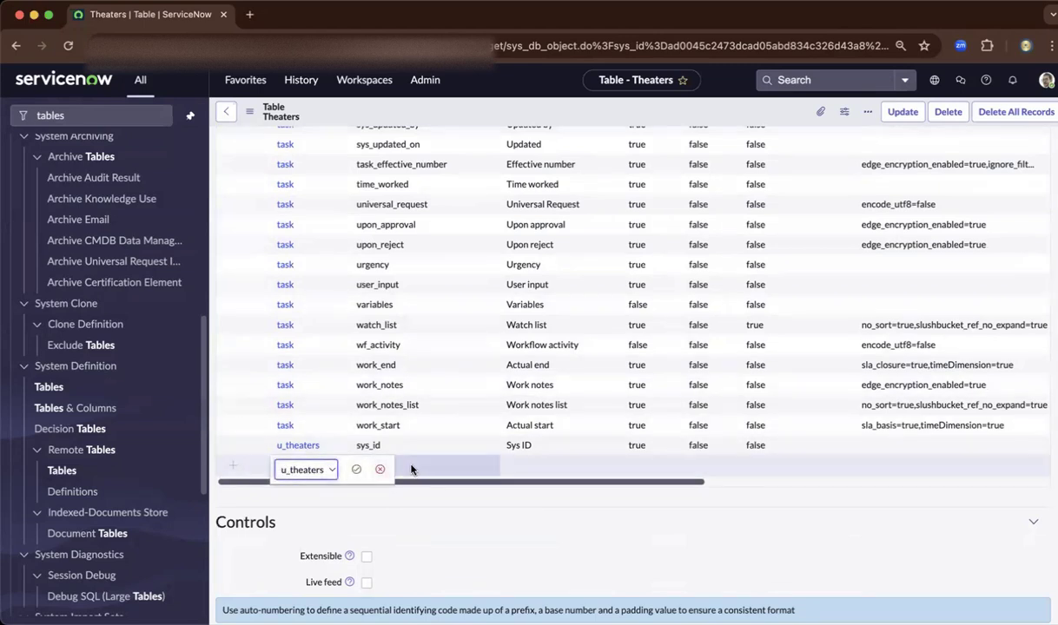
Insert a new row at the end of the Theaters table's columns with the column name Theater Name
{"action": "scroll", "coordinate": [421, 520], "scroll_direction": "down", "scroll_amount": 8}
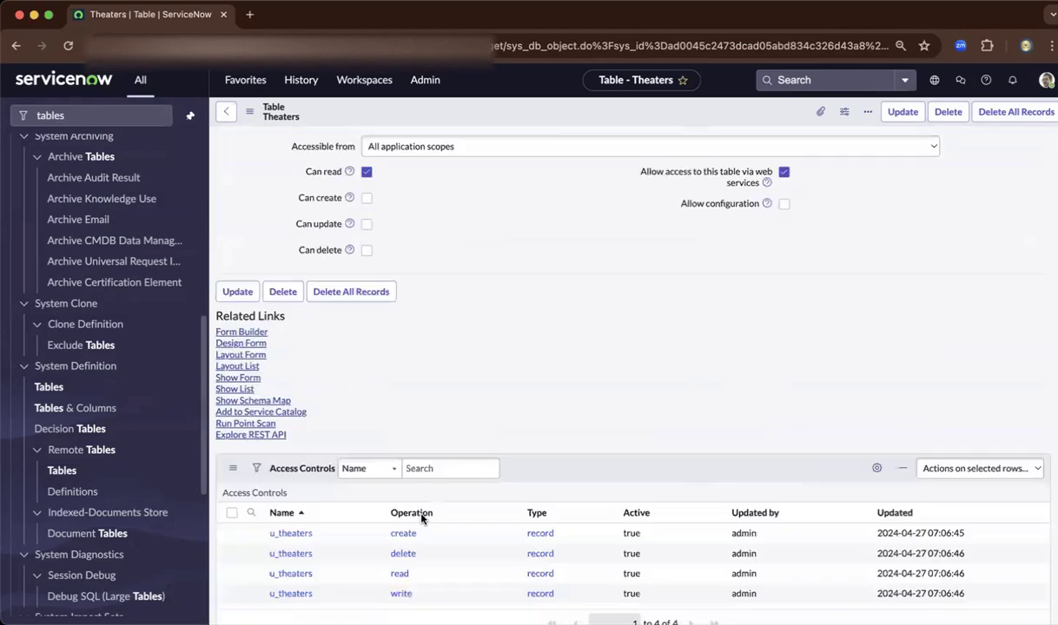
{"action": "scroll", "coordinate": [421, 513], "scroll_direction": "up", "scroll_amount": 20}
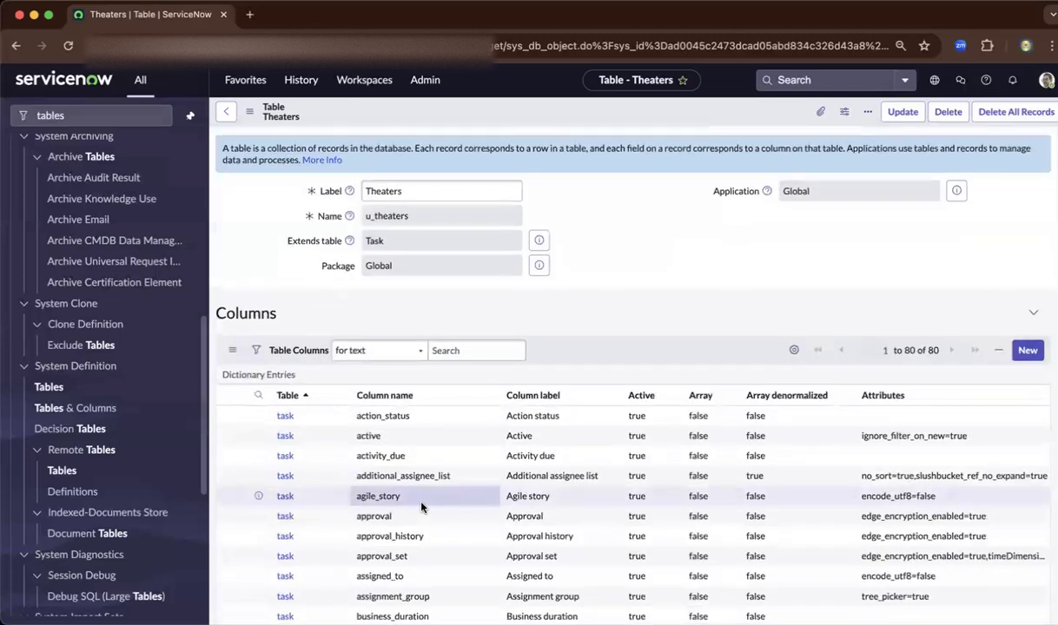
{"action": "scroll", "coordinate": [416, 502], "scroll_direction": "down", "scroll_amount": 10}
{"action": "scroll", "coordinate": [410, 497], "scroll_direction": "down", "scroll_amount": 10}
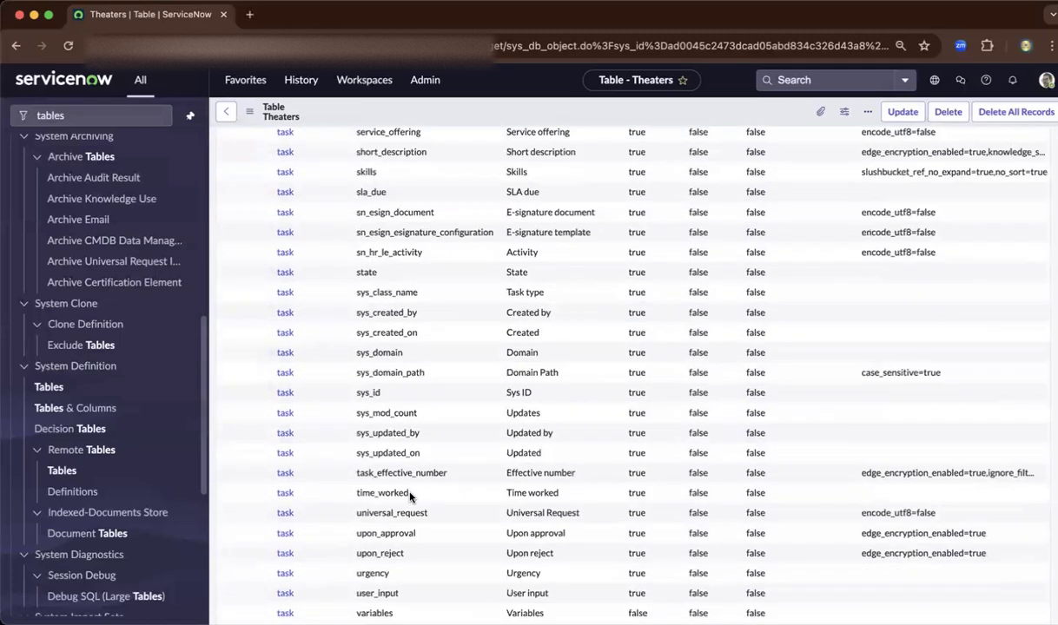
{"action": "left_click", "coordinate": [415, 321]}
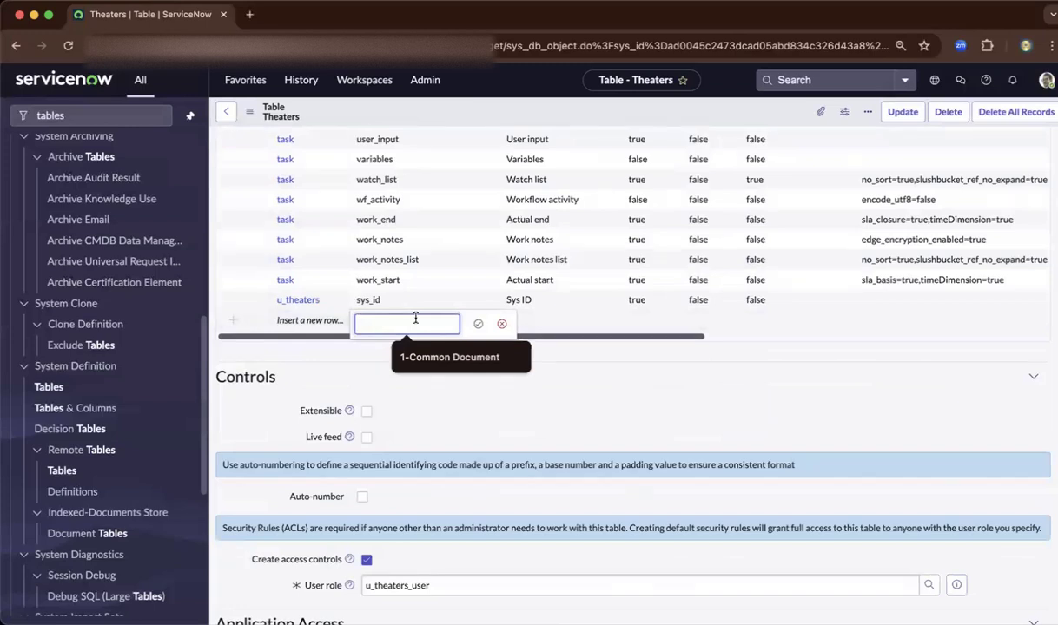
{"action": "type", "text": "Theater Name"}
{"action": "key", "text": "BackSpace"}
{"action": "key", "text": "BackSpace"}
{"action": "key", "text": "BackSpace"}
{"action": "key", "text": "BackSpace"}
{"action": "key", "text": "BackSpace"}
{"action": "type", "text": "Name"}
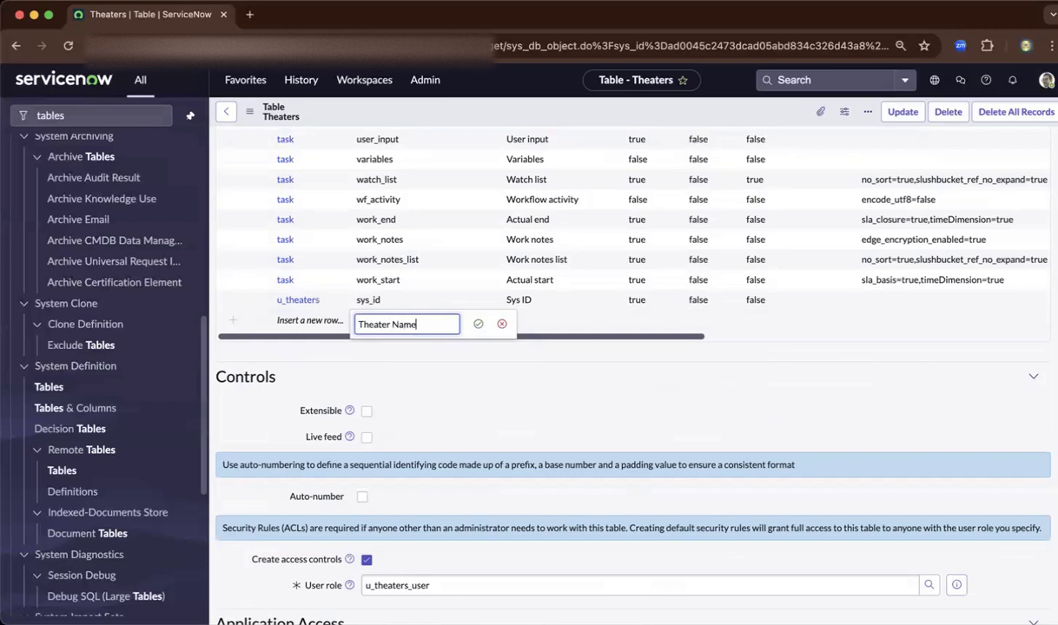
{"action": "left_click", "coordinate": [478, 324]}
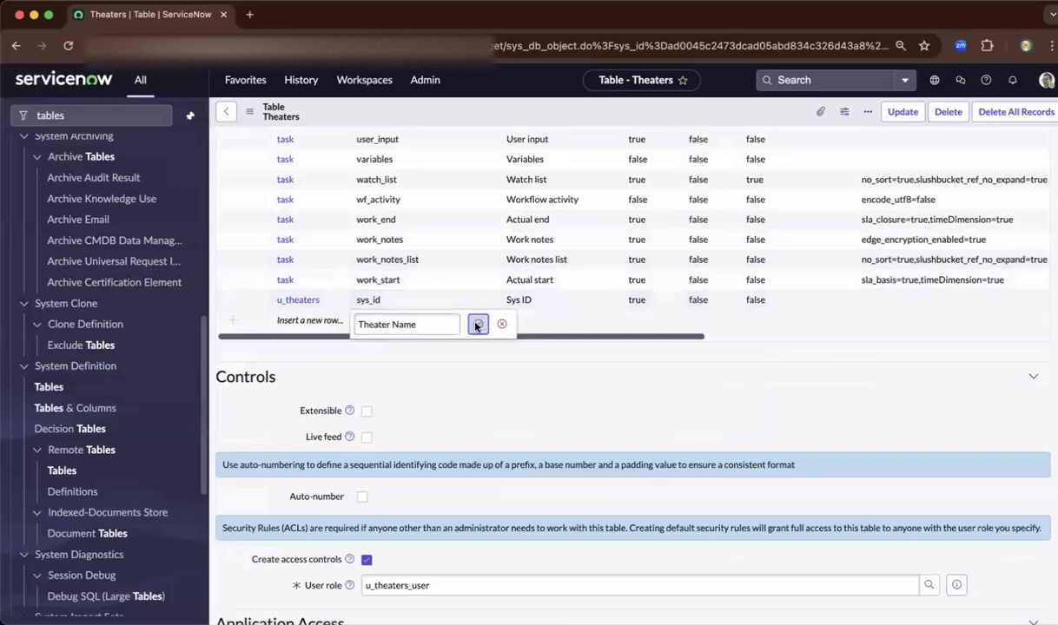
{"action": "double_click", "coordinate": [561, 321]}
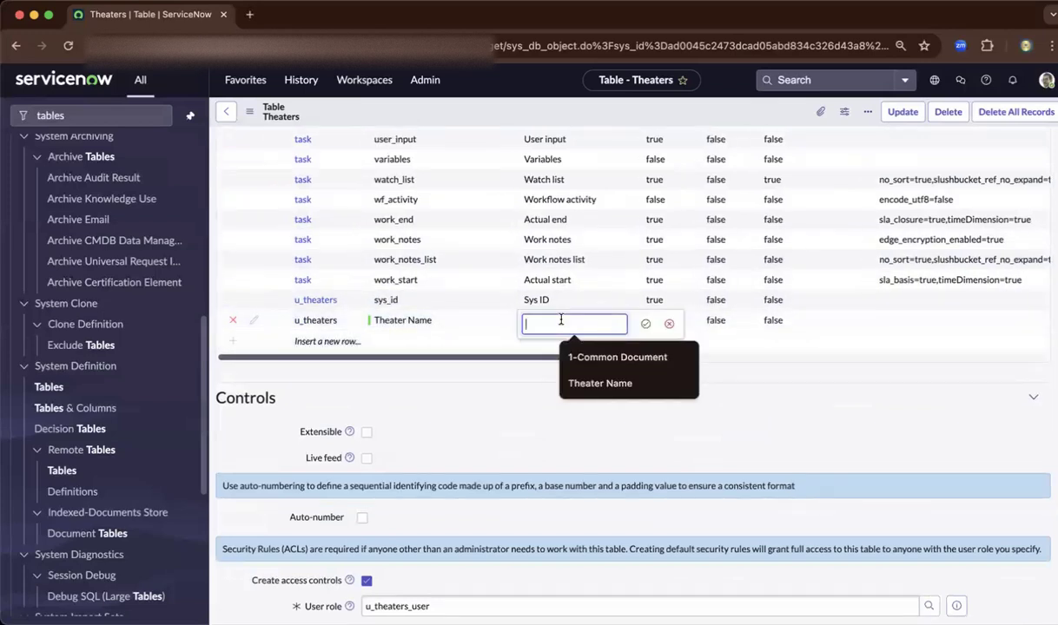
{"action": "type", "text": "strin"}
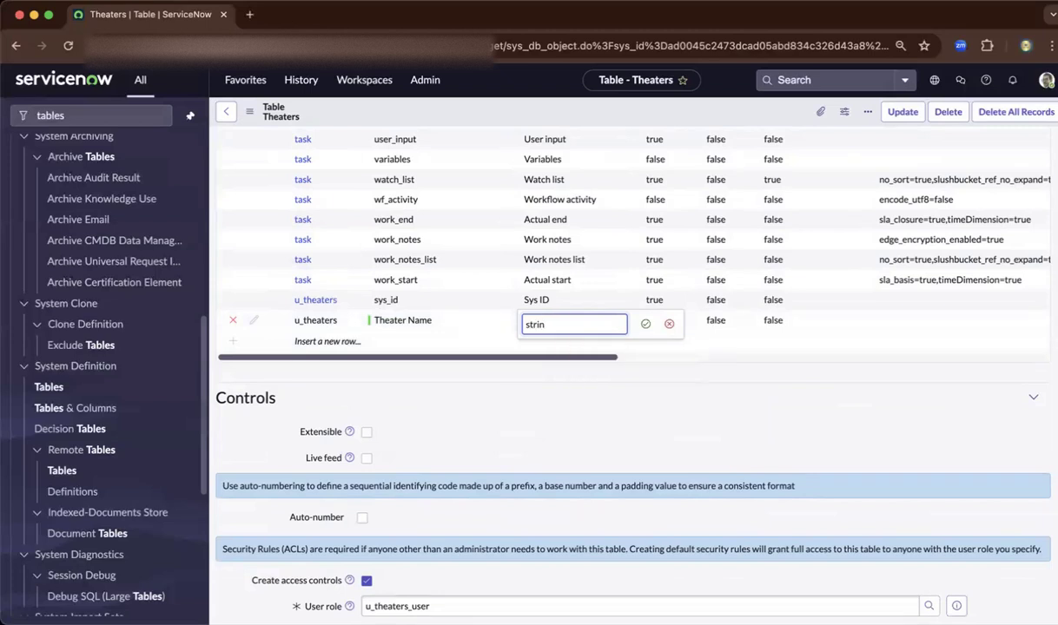
{"action": "type", "text": "g"}
{"action": "key", "text": "BackSpace"}
{"action": "key", "text": "BackSpace"}
{"action": "key", "text": "BackSpace"}
{"action": "key", "text": "BackSpace"}
{"action": "key", "text": "BackSpace"}
{"action": "key", "text": "BackSpace"}
{"action": "type", "text": "**"}
{"action": "key", "text": "BackSpace"}
{"action": "key", "text": "BackSpace"}
{"action": "left_click", "coordinate": [669, 323]}
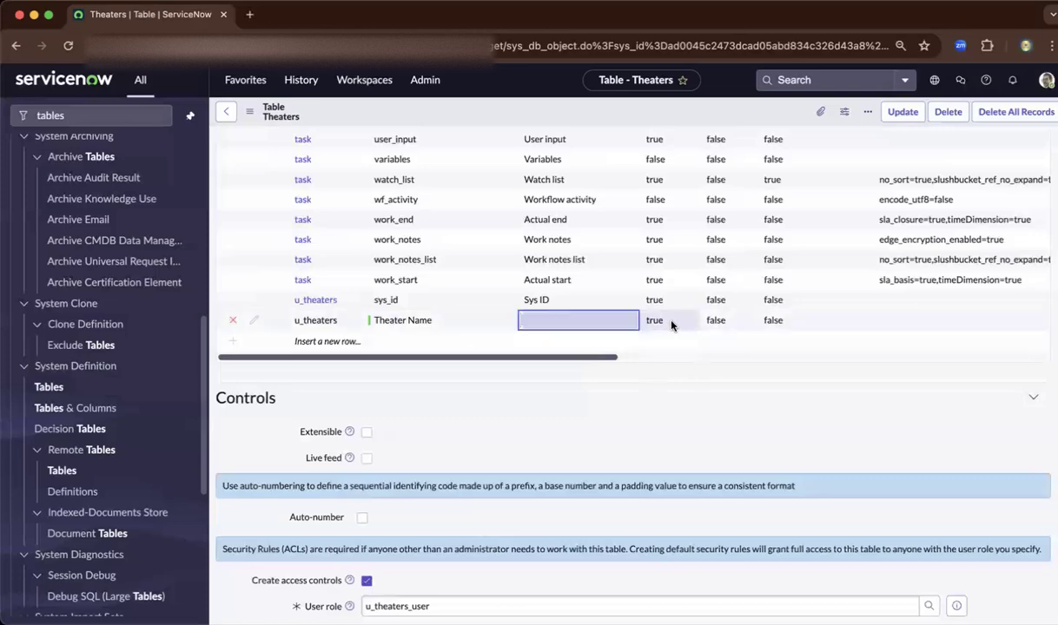
Add the Type field to the displayed columns of the Theaters table's column list through its list personalization
{"action": "scroll", "coordinate": [609, 340], "scroll_direction": "down", "scroll_amount": 3}
{"action": "scroll", "coordinate": [609, 340], "scroll_direction": "up", "scroll_amount": 20}
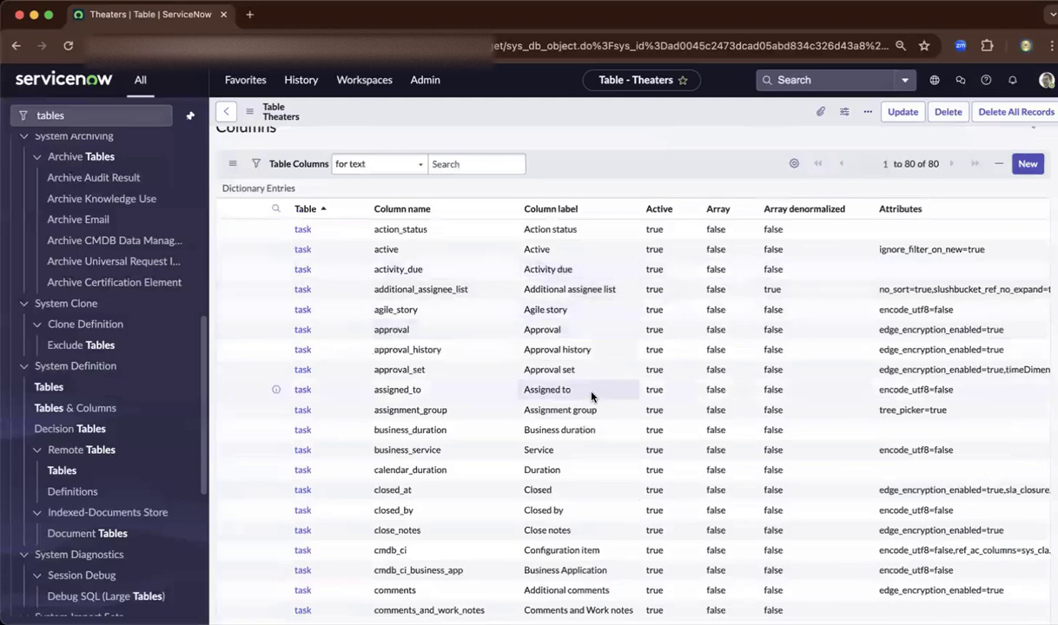
{"action": "scroll", "coordinate": [590, 397], "scroll_direction": "down", "scroll_amount": 3}
{"action": "scroll", "coordinate": [591, 397], "scroll_direction": "up", "scroll_amount": 8}
{"action": "scroll", "coordinate": [591, 397], "scroll_direction": "down", "scroll_amount": 12}
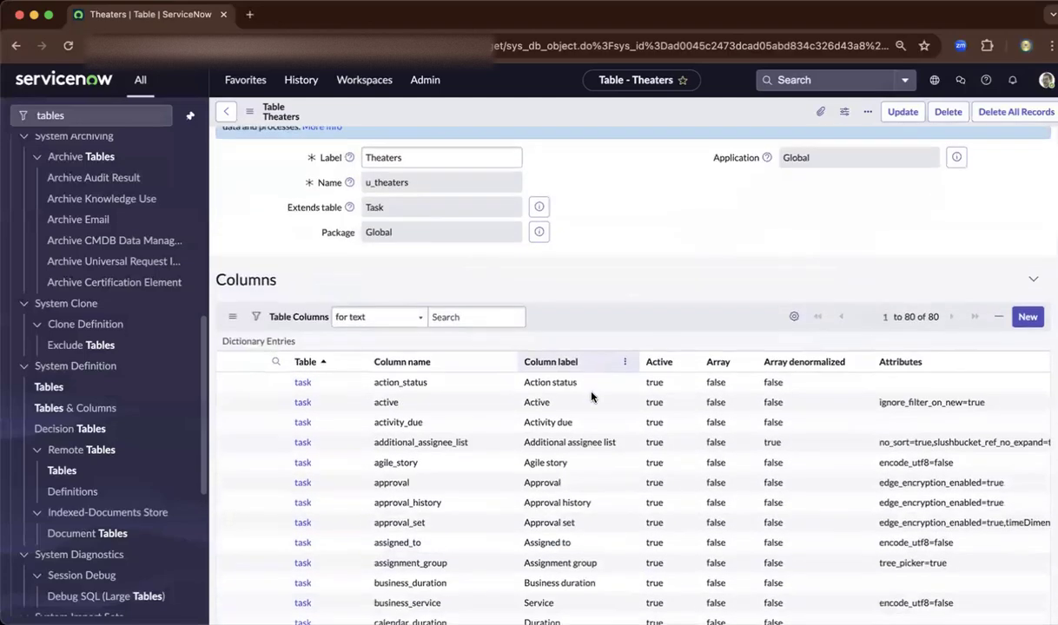
{"action": "scroll", "coordinate": [580, 570], "scroll_direction": "down", "scroll_amount": 12}
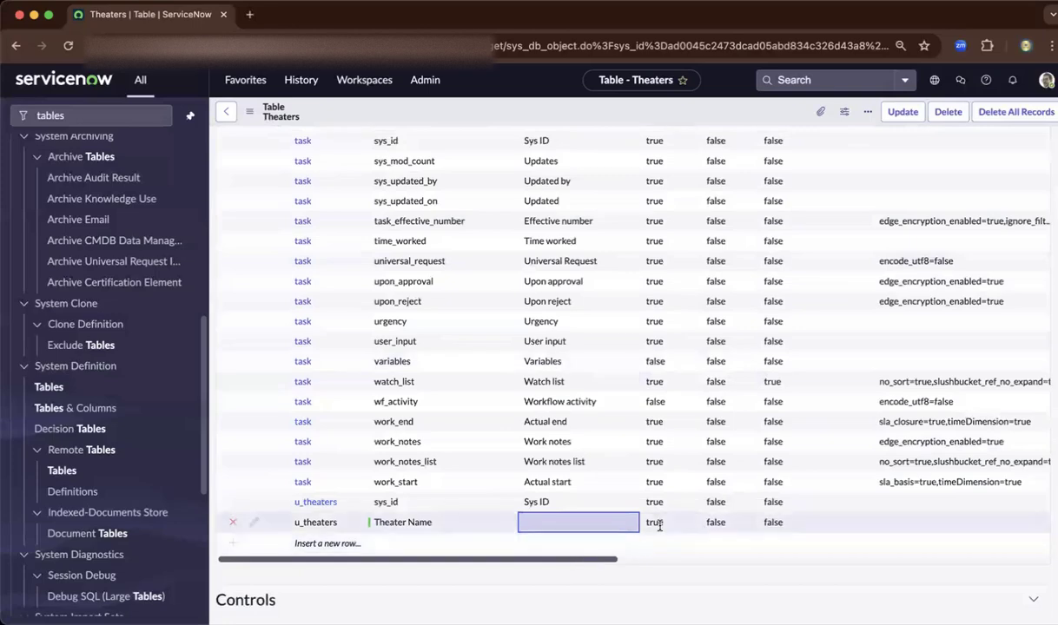
{"action": "scroll", "coordinate": [807, 522], "scroll_direction": "up", "scroll_amount": 20}
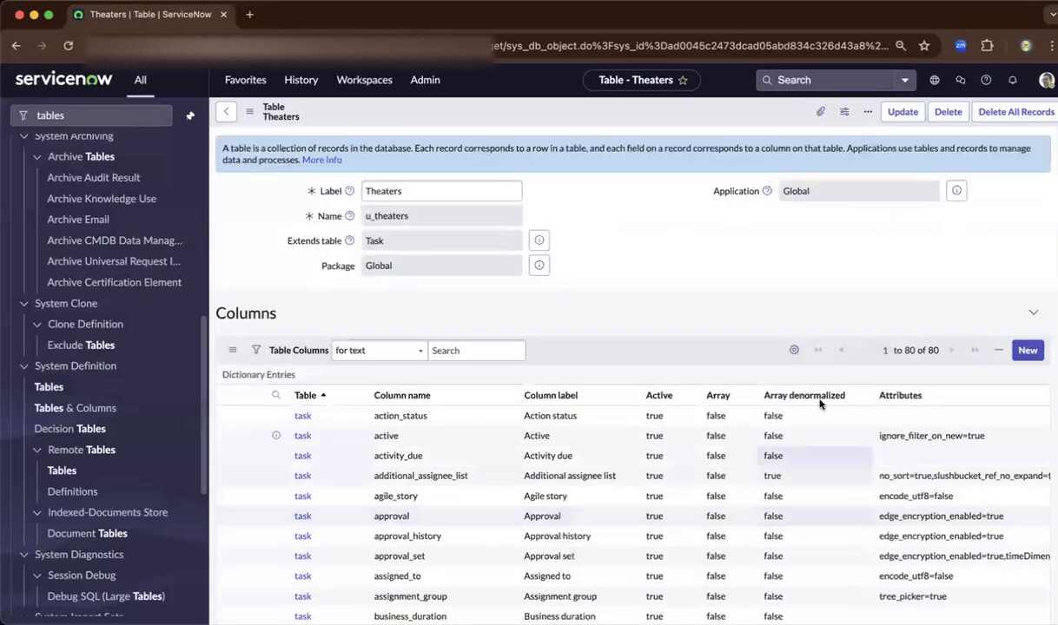
{"action": "left_click", "coordinate": [793, 350]}
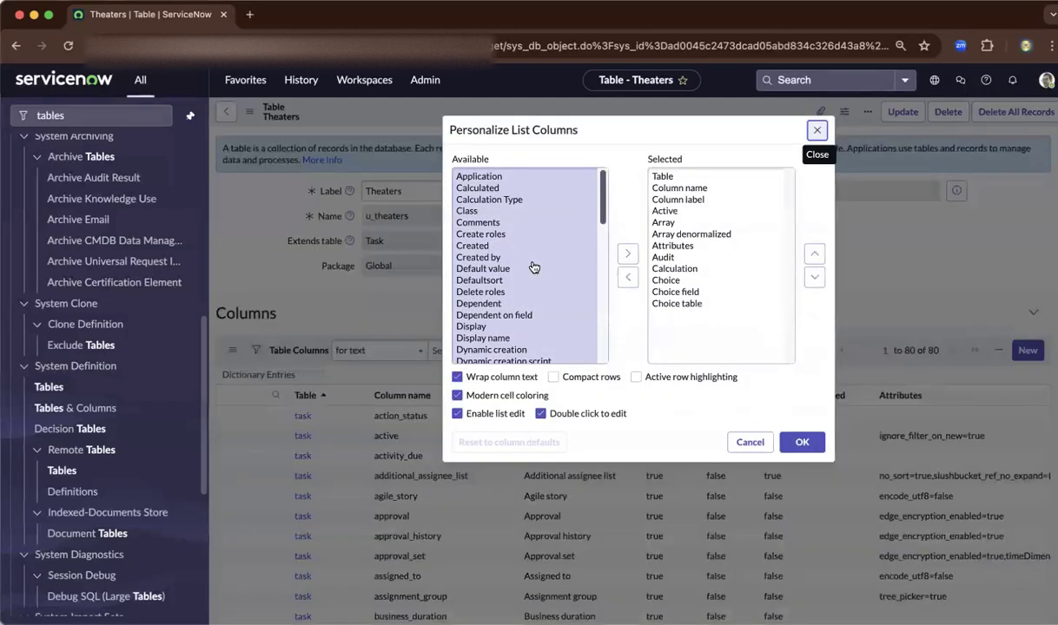
{"action": "scroll", "coordinate": [534, 268], "scroll_direction": "down", "scroll_amount": 5}
{"action": "scroll", "coordinate": [534, 267], "scroll_direction": "up", "scroll_amount": 3}
{"action": "scroll", "coordinate": [535, 268], "scroll_direction": "down", "scroll_amount": 7}
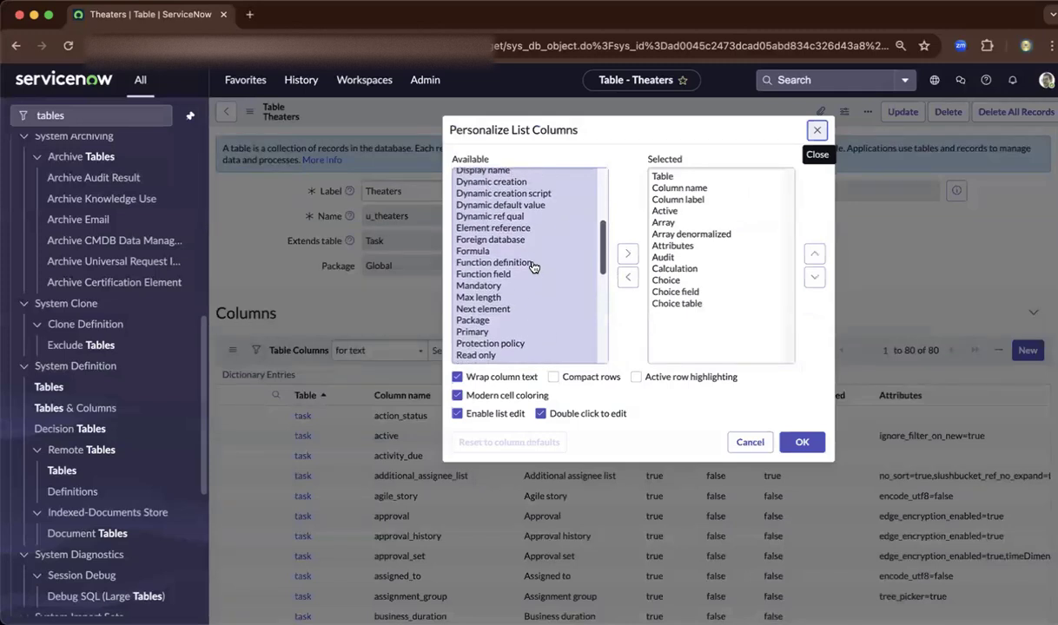
{"action": "scroll", "coordinate": [534, 268], "scroll_direction": "down", "scroll_amount": 2}
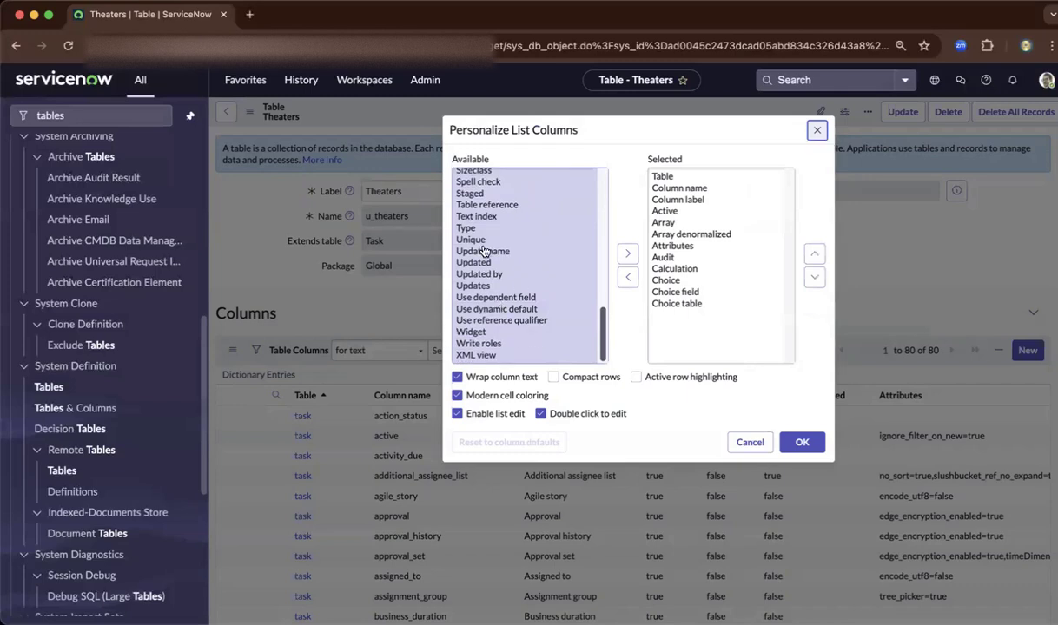
{"action": "left_click", "coordinate": [456, 226]}
{"action": "left_click", "coordinate": [628, 256]}
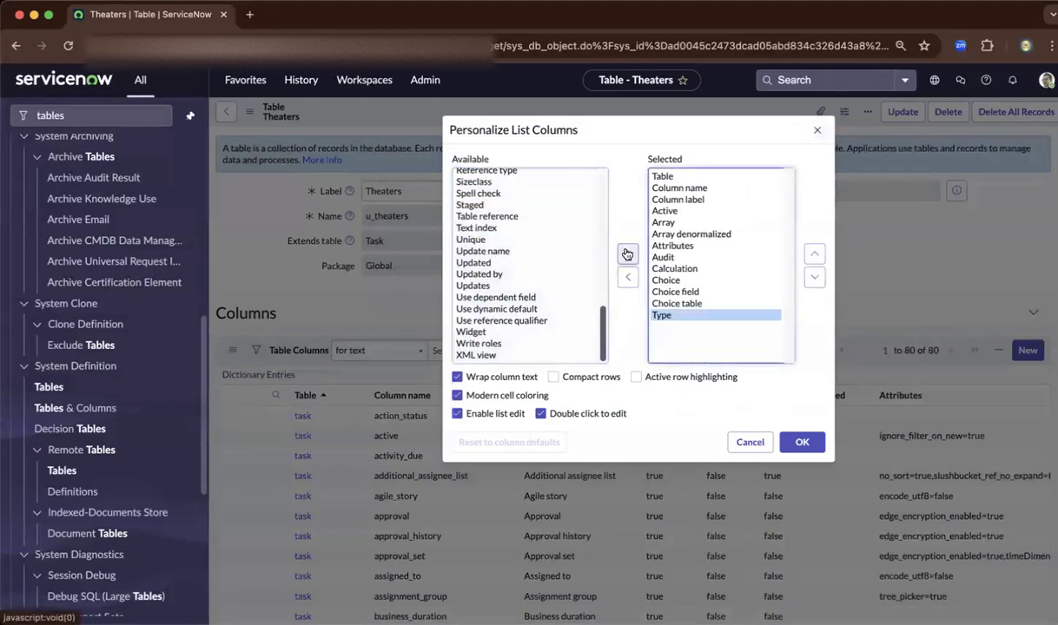
Move Type up to directly after Column label, apply the list layout and leave the page without saving the pending row
{"action": "left_click", "coordinate": [814, 255]}
{"action": "left_click", "coordinate": [814, 255]}
{"action": "left_click", "coordinate": [814, 254]}
{"action": "left_click", "coordinate": [814, 255]}
{"action": "left_click", "coordinate": [814, 255]}
{"action": "left_click", "coordinate": [814, 255]}
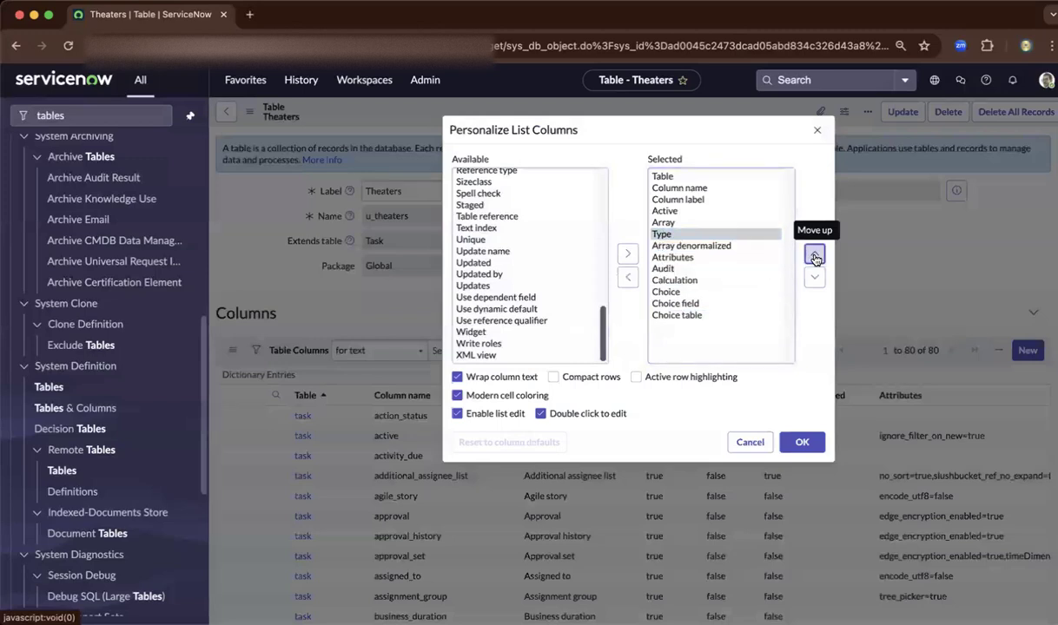
{"action": "left_click", "coordinate": [814, 254]}
{"action": "left_click", "coordinate": [814, 255]}
{"action": "left_click", "coordinate": [814, 255]}
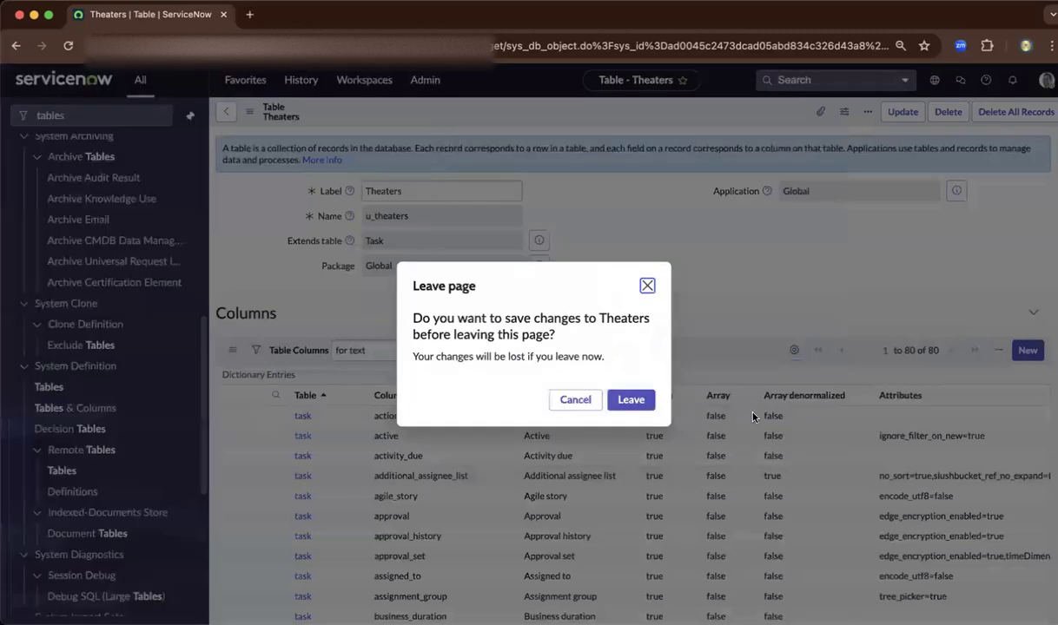
{"action": "left_click", "coordinate": [631, 401]}
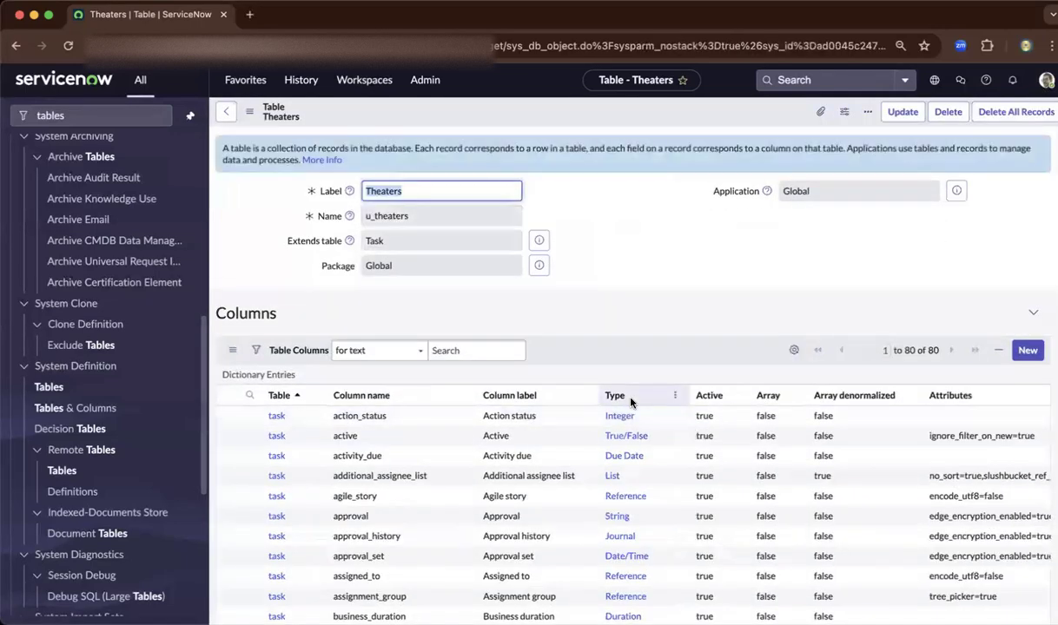
Insert a new row below sys_id at the end of the Theaters column list and name the column Theater Name
{"action": "scroll", "coordinate": [632, 401], "scroll_direction": "down", "scroll_amount": 5}
{"action": "scroll", "coordinate": [633, 404], "scroll_direction": "down", "scroll_amount": 10}
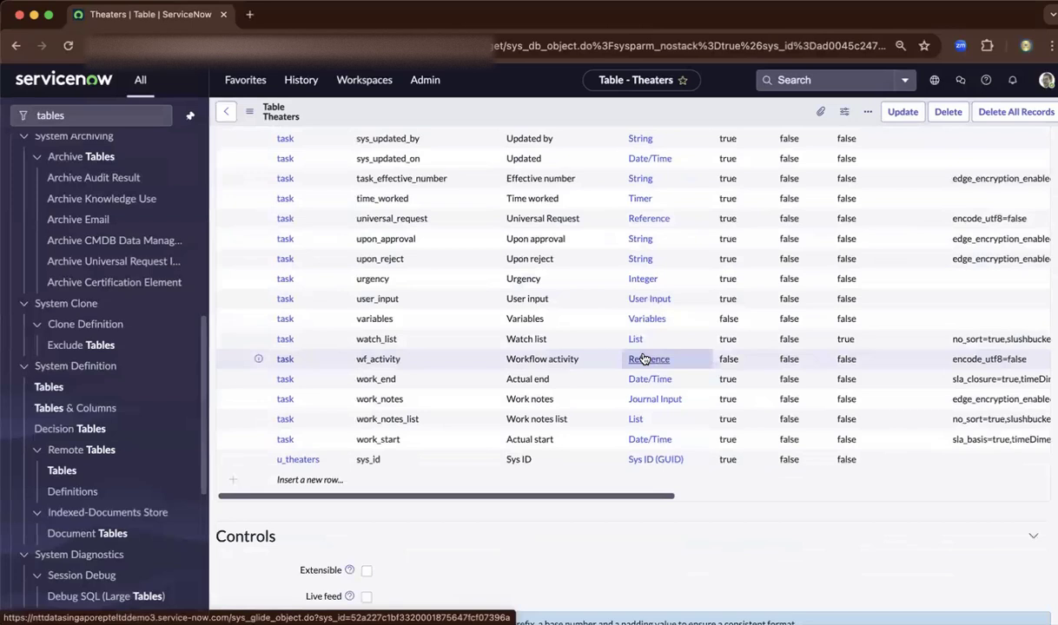
{"action": "left_click", "coordinate": [697, 464]}
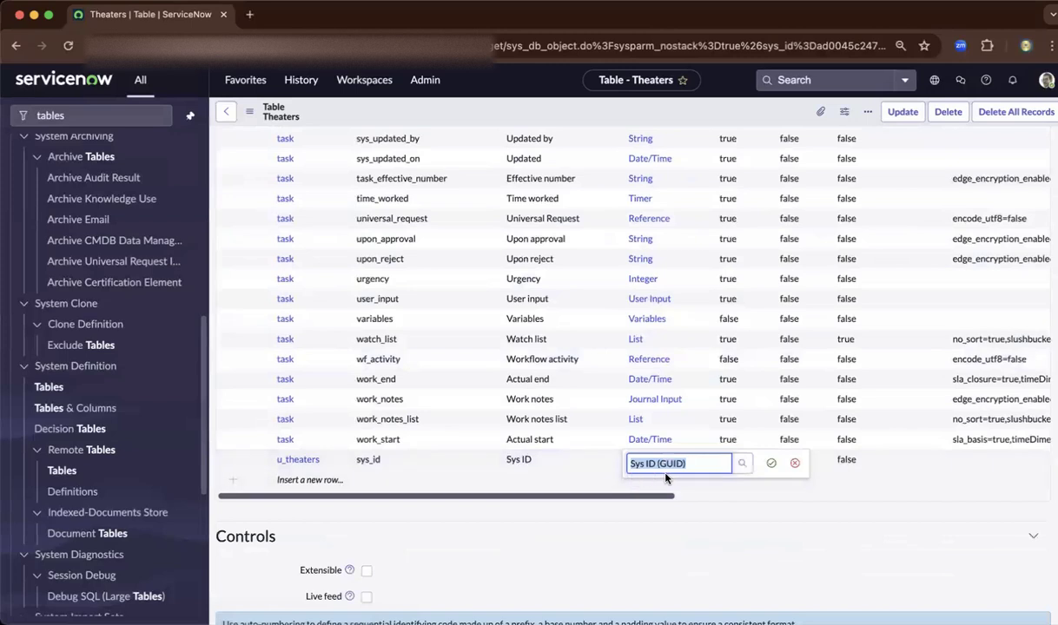
{"action": "left_click", "coordinate": [798, 468]}
{"action": "left_click", "coordinate": [381, 479]}
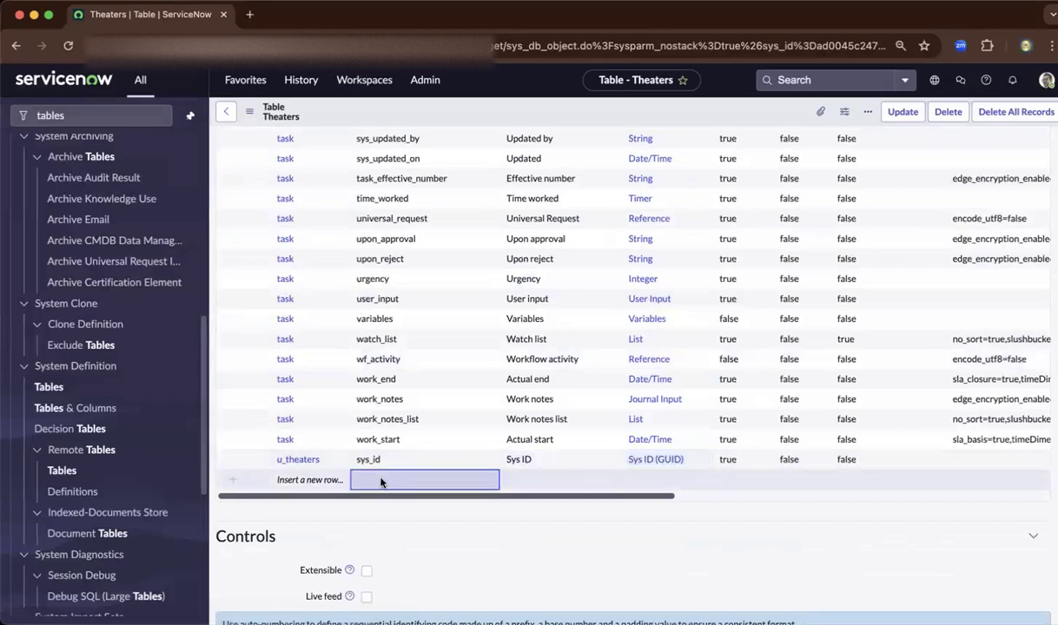
{"action": "type", "text": "the"}
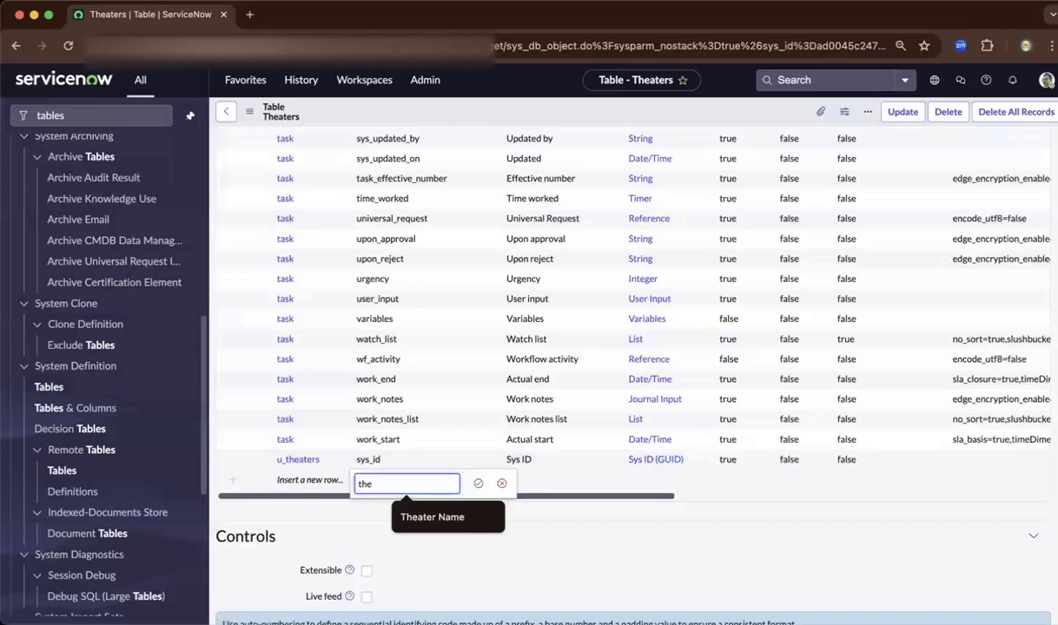
{"action": "left_click", "coordinate": [480, 519]}
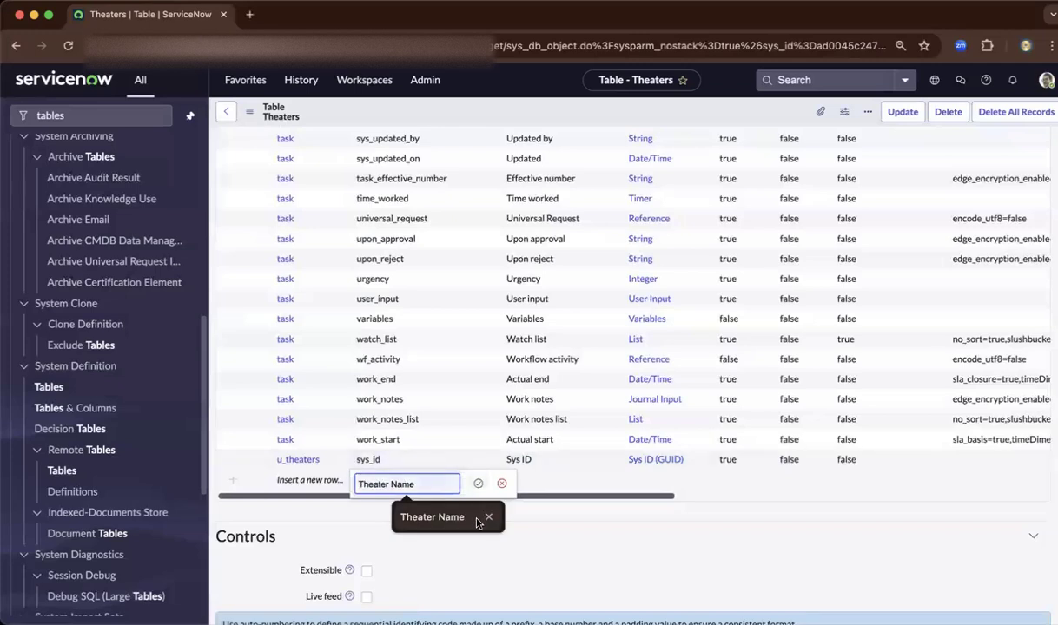
{"action": "left_click", "coordinate": [478, 483]}
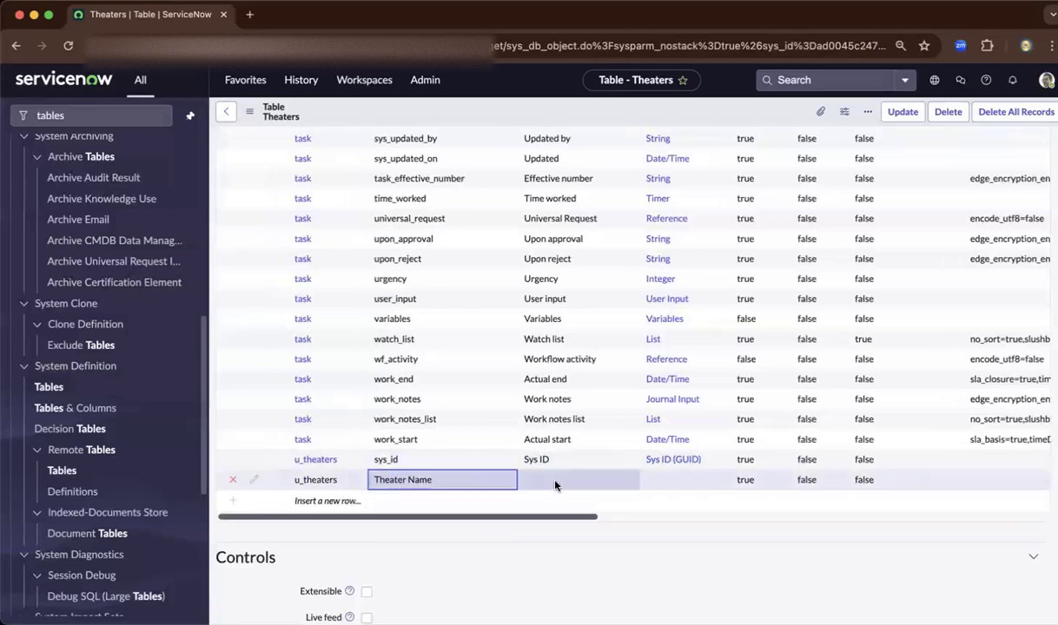
Set the Theater Name row's type to String and save the table record, staying on its form
{"action": "double_click", "coordinate": [675, 482]}
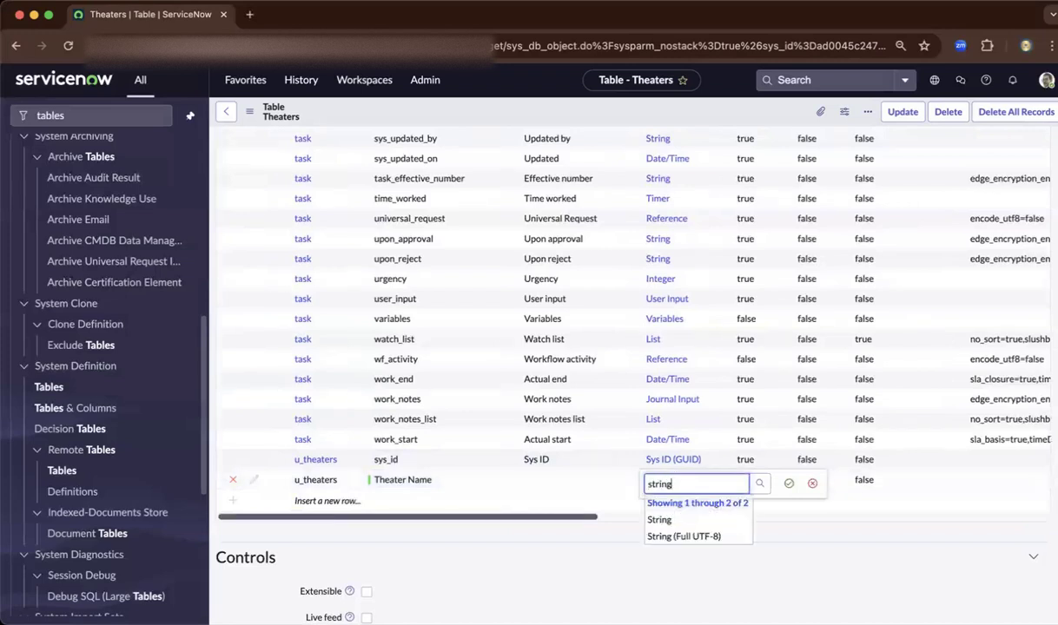
{"action": "left_click", "coordinate": [666, 521]}
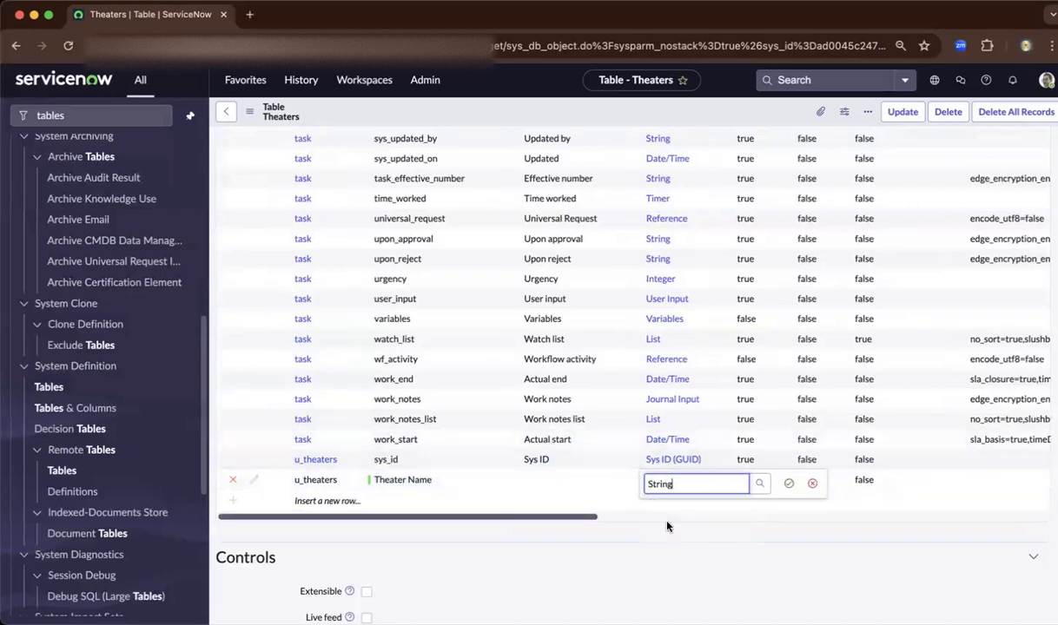
{"action": "left_click", "coordinate": [789, 484]}
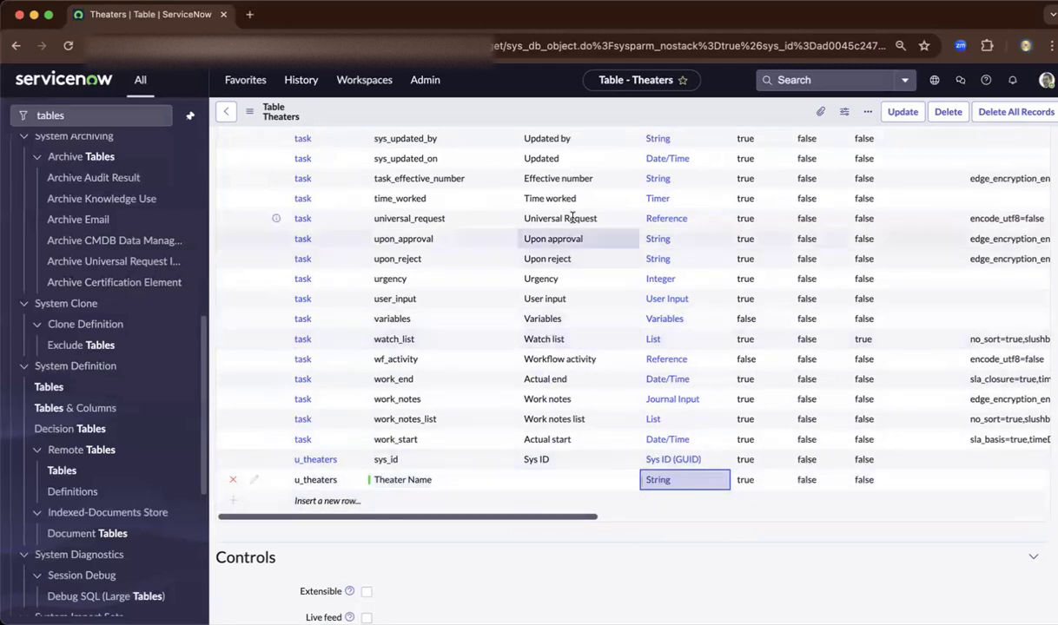
{"action": "right_click", "coordinate": [590, 121]}
{"action": "left_click", "coordinate": [612, 126]}
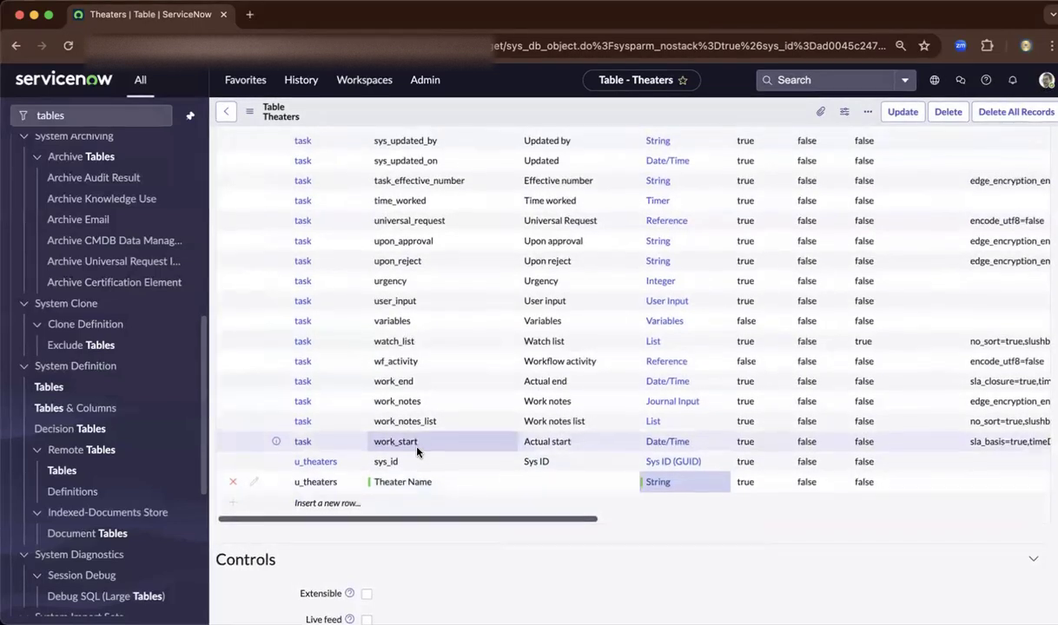
Examine the saved Theater Name column's generated name, label and type, and compare it with the inherited task columns throughout the list
{"action": "scroll", "coordinate": [417, 451], "scroll_direction": "down", "scroll_amount": 2}
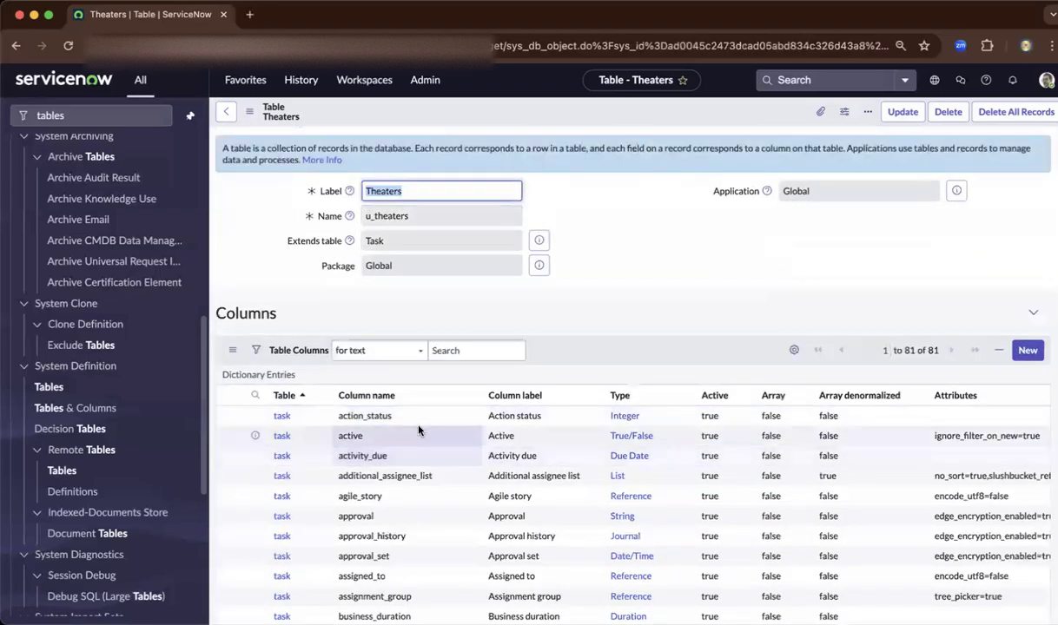
{"action": "scroll", "coordinate": [419, 430], "scroll_direction": "down", "scroll_amount": 10}
{"action": "scroll", "coordinate": [419, 429], "scroll_direction": "down", "scroll_amount": 15}
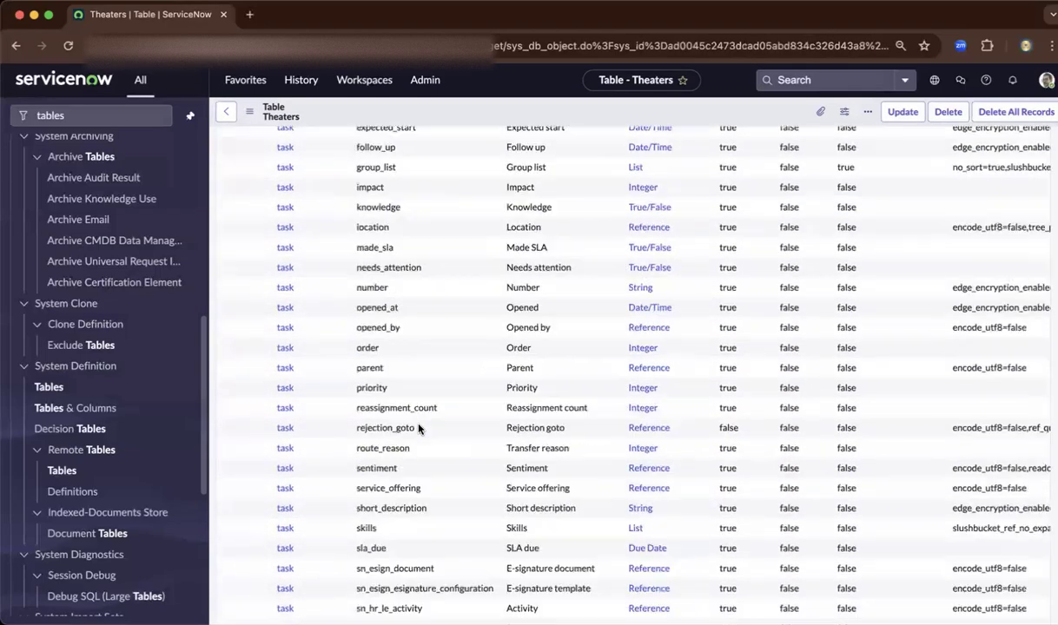
{"action": "scroll", "coordinate": [419, 428], "scroll_direction": "up", "scroll_amount": 2}
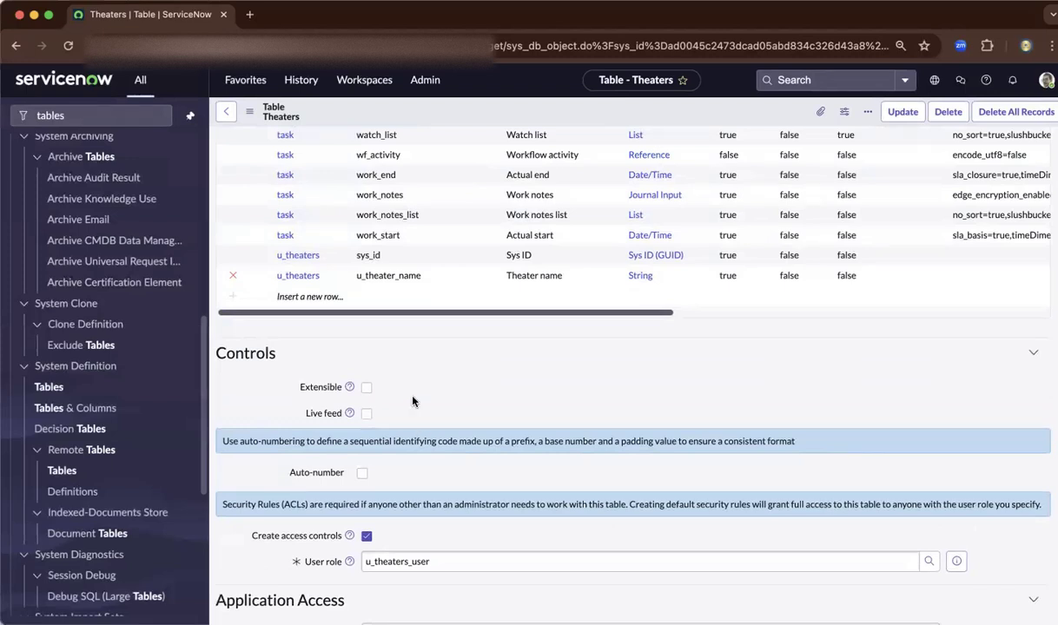
{"action": "scroll", "coordinate": [412, 402], "scroll_direction": "up", "scroll_amount": 2}
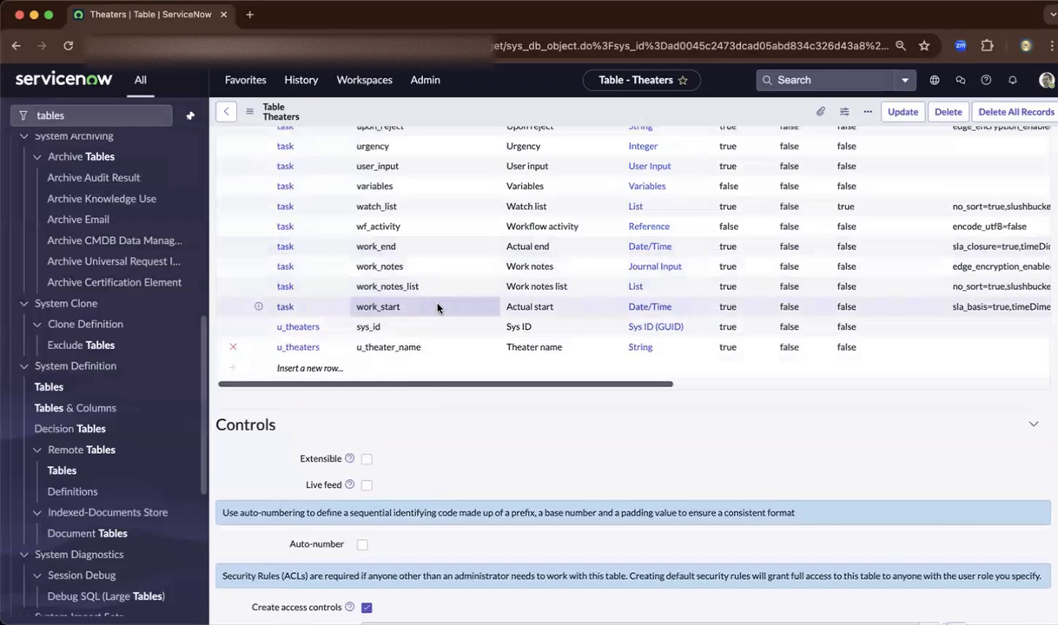
{"action": "left_click", "coordinate": [360, 348]}
{"action": "left_click", "coordinate": [354, 348]}
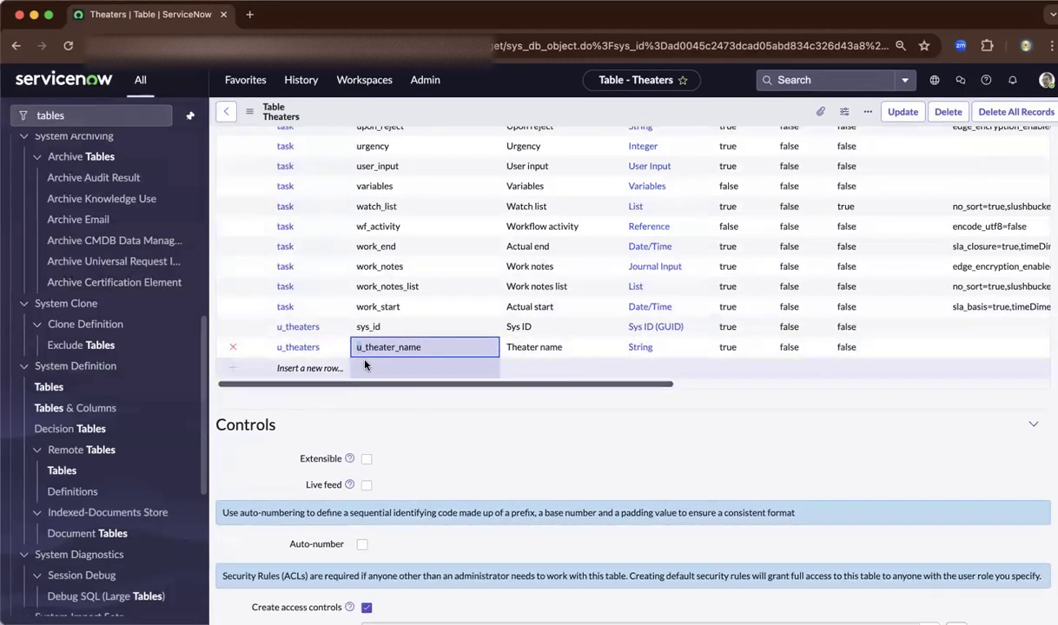
{"action": "left_click", "coordinate": [448, 397]}
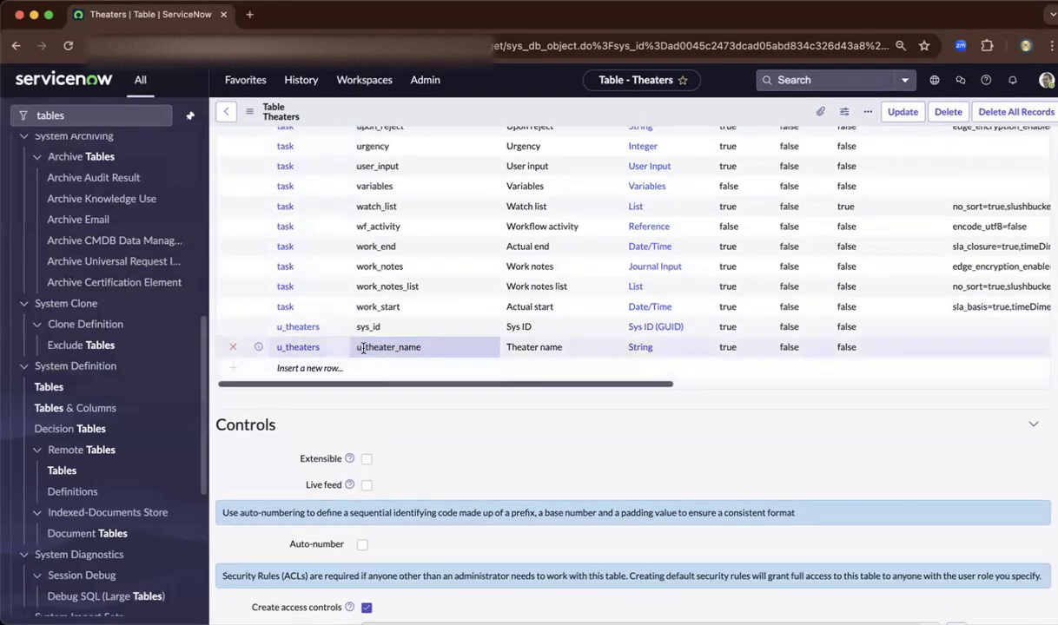
{"action": "scroll", "coordinate": [461, 341], "scroll_direction": "up", "scroll_amount": 15}
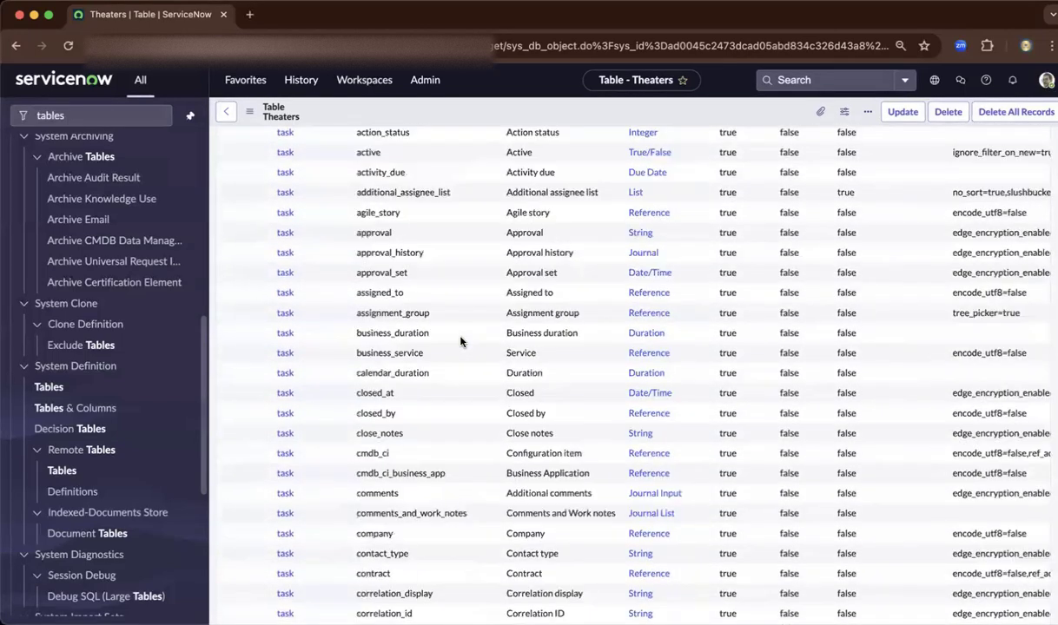
{"action": "scroll", "coordinate": [460, 341], "scroll_direction": "up", "scroll_amount": 5}
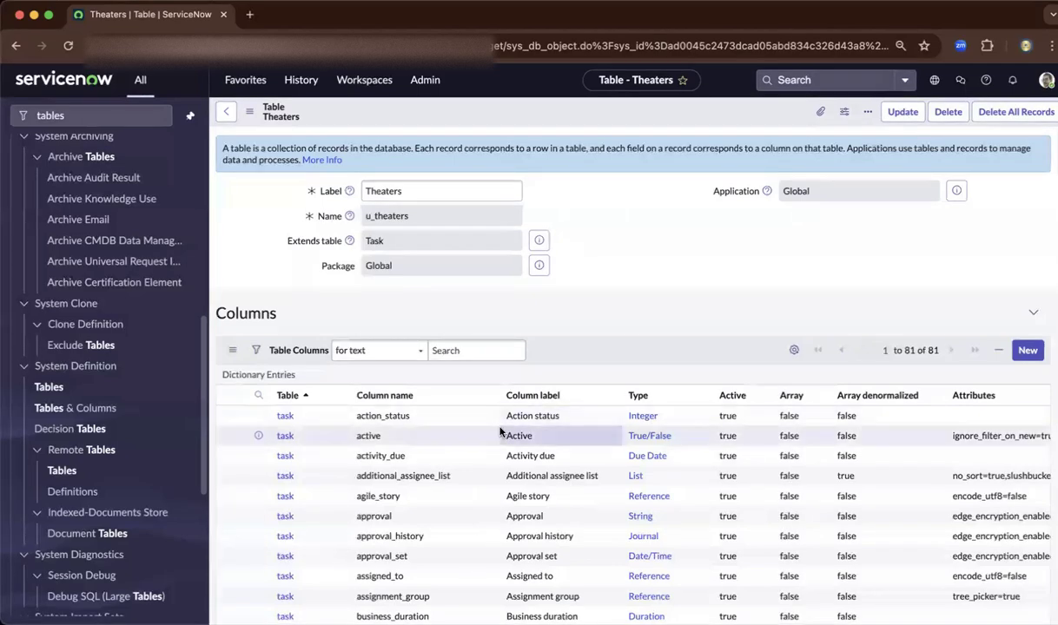
{"action": "scroll", "coordinate": [469, 421], "scroll_direction": "down", "scroll_amount": 10}
{"action": "scroll", "coordinate": [469, 422], "scroll_direction": "down", "scroll_amount": 20}
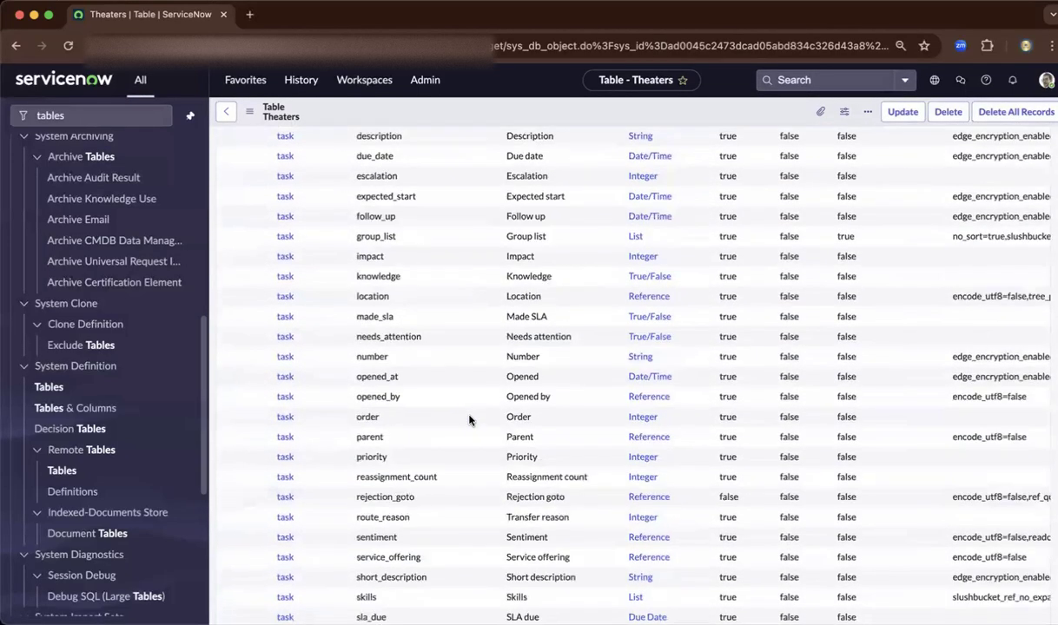
{"action": "scroll", "coordinate": [470, 420], "scroll_direction": "up", "scroll_amount": 5}
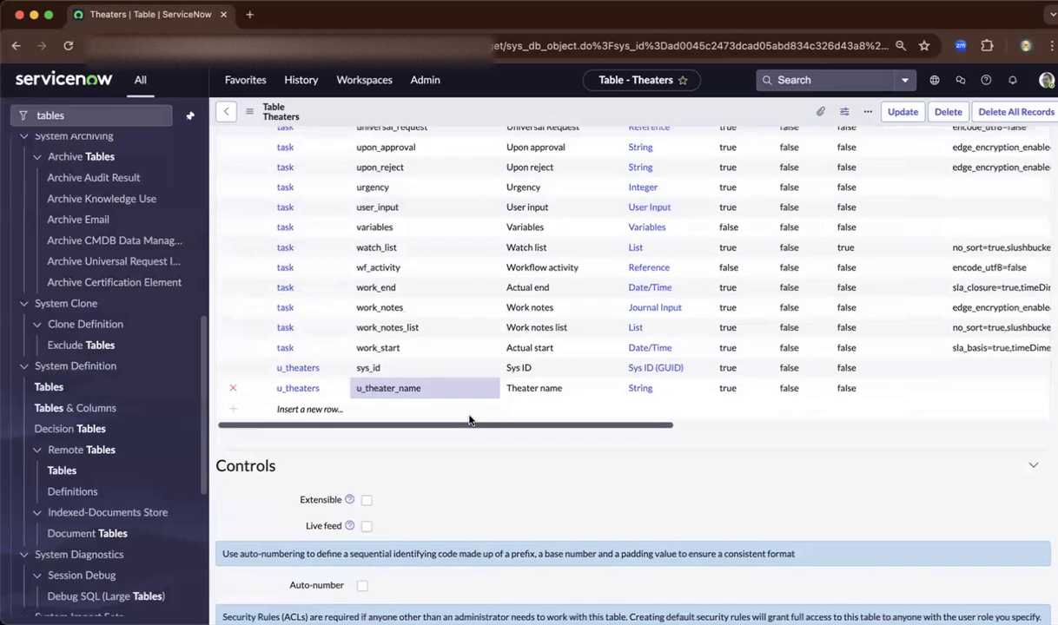